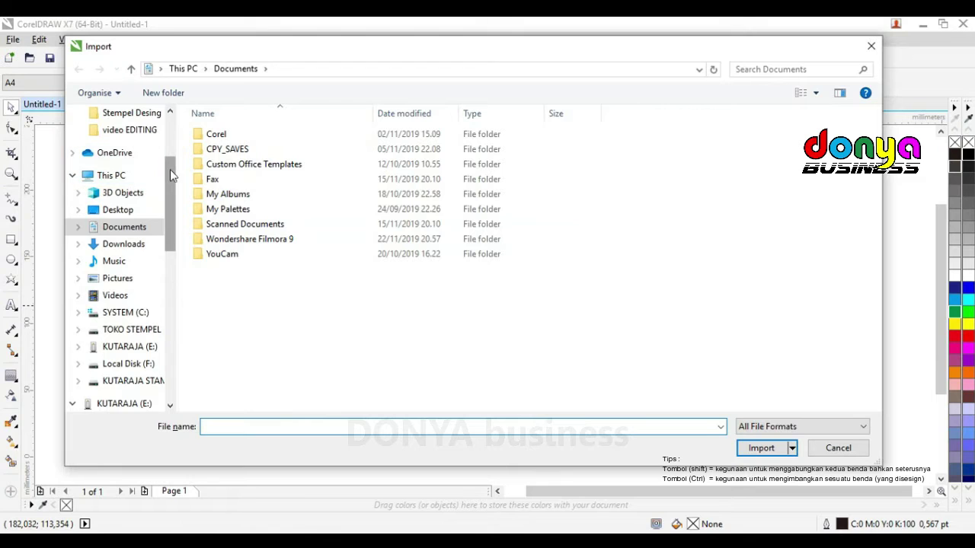
- Import the red-background portrait b33296bb-4994-4284-b69c-9309efdba868_34 from the Downloads folder and place it on the page about 73 mm wide
drag(170, 169, 170, 122)
click(131, 160)
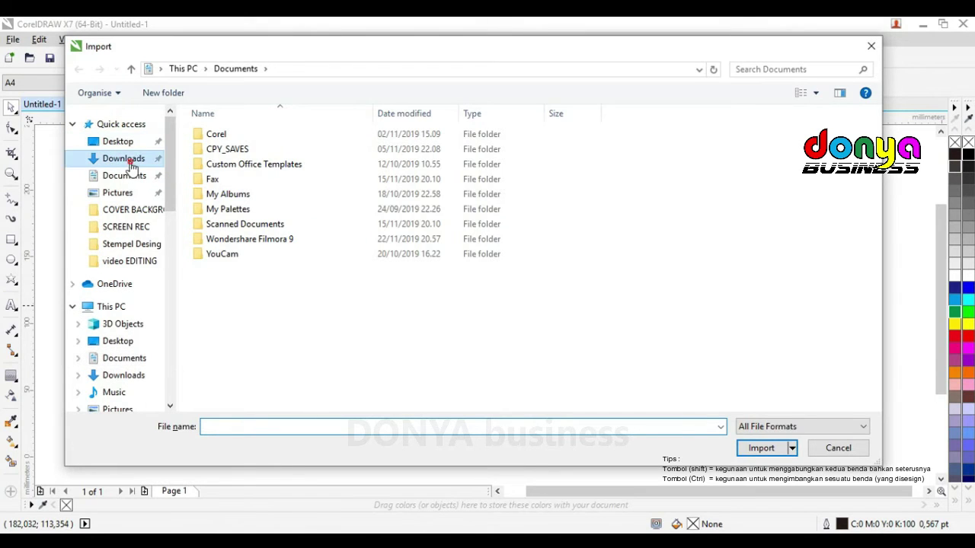
click(620, 272)
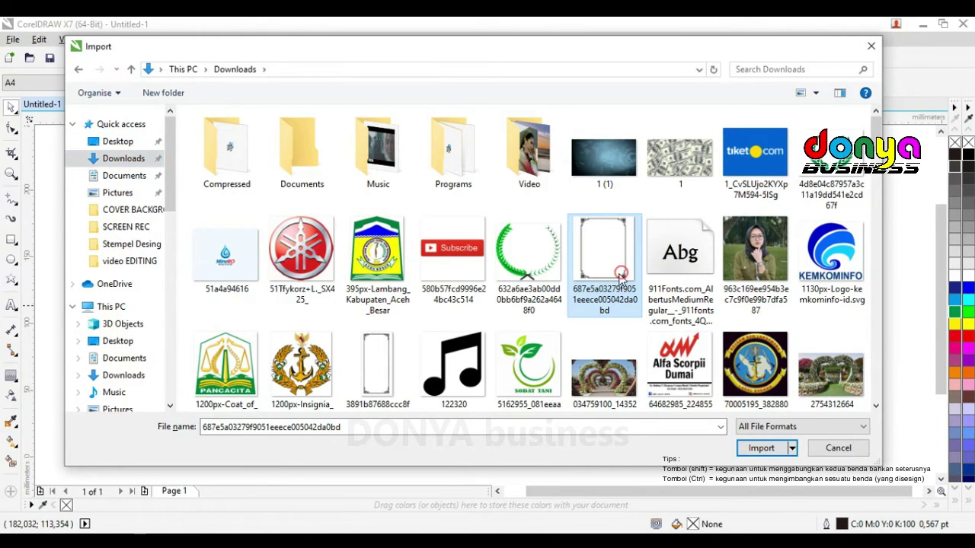
scroll(621, 274, down, 3)
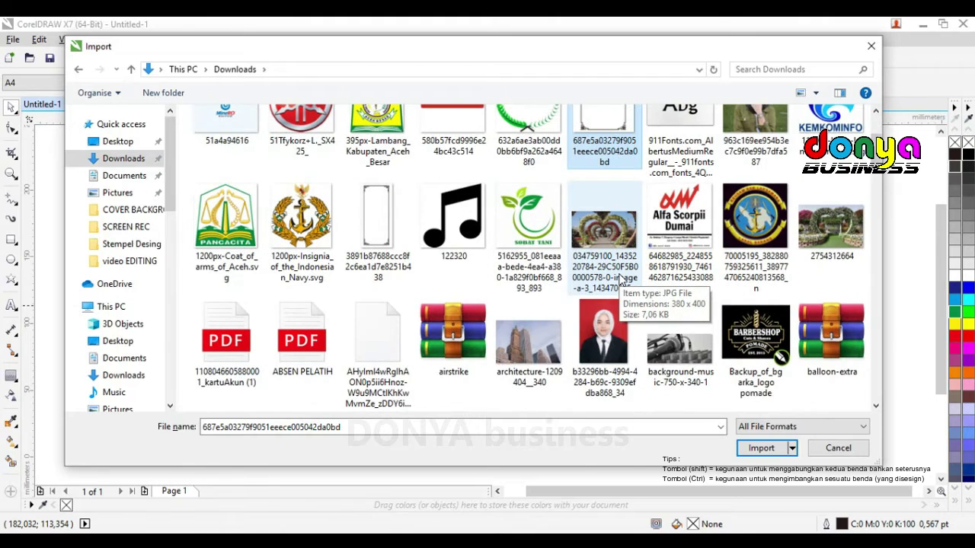
click(615, 324)
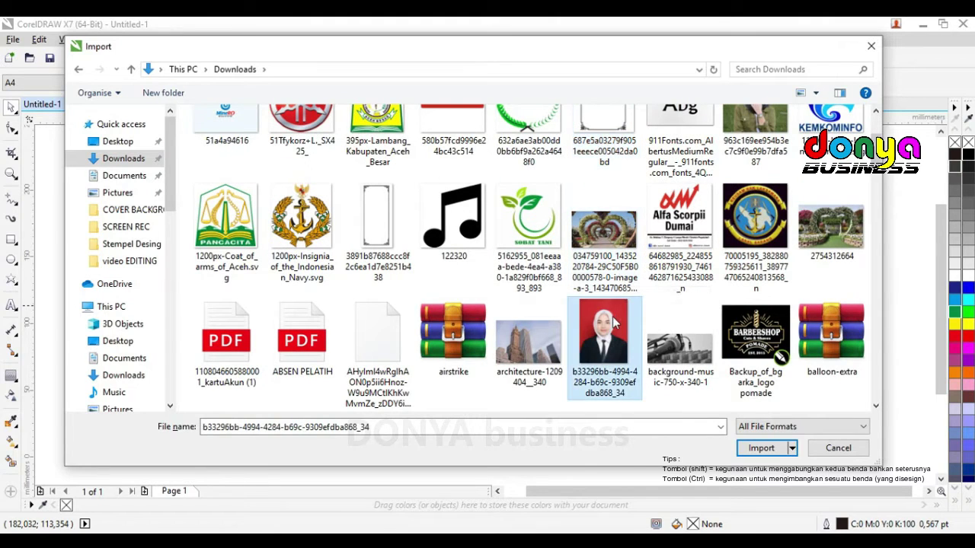
click(773, 453)
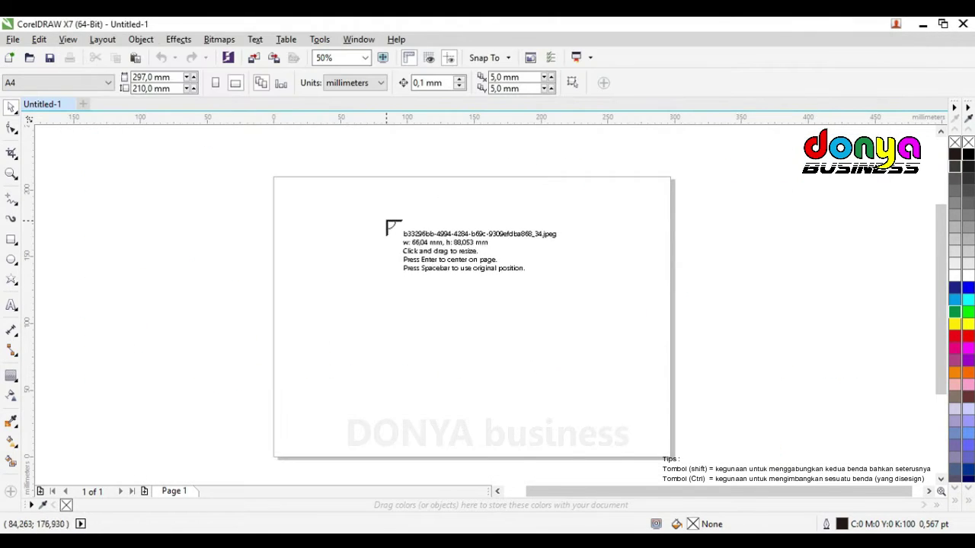
drag(395, 215, 533, 343)
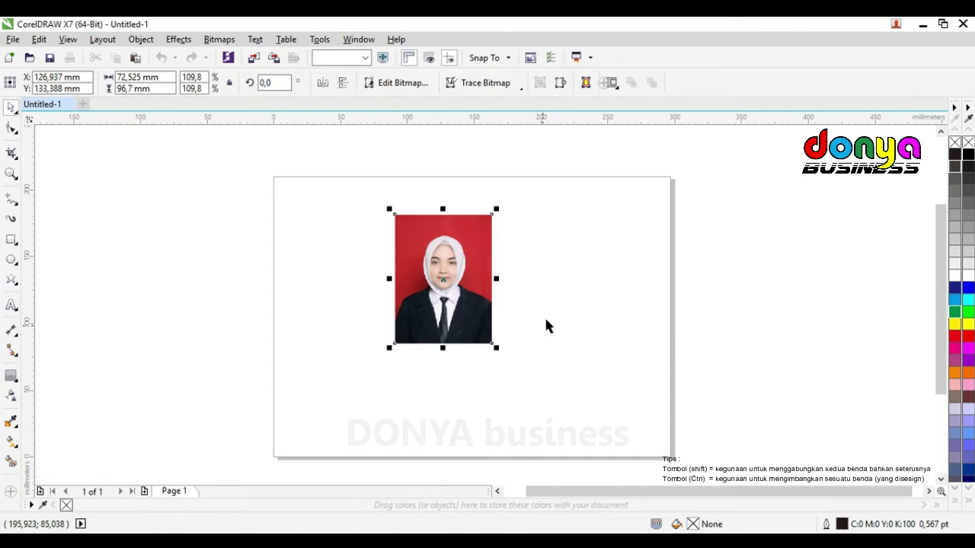
click(563, 253)
click(11, 175)
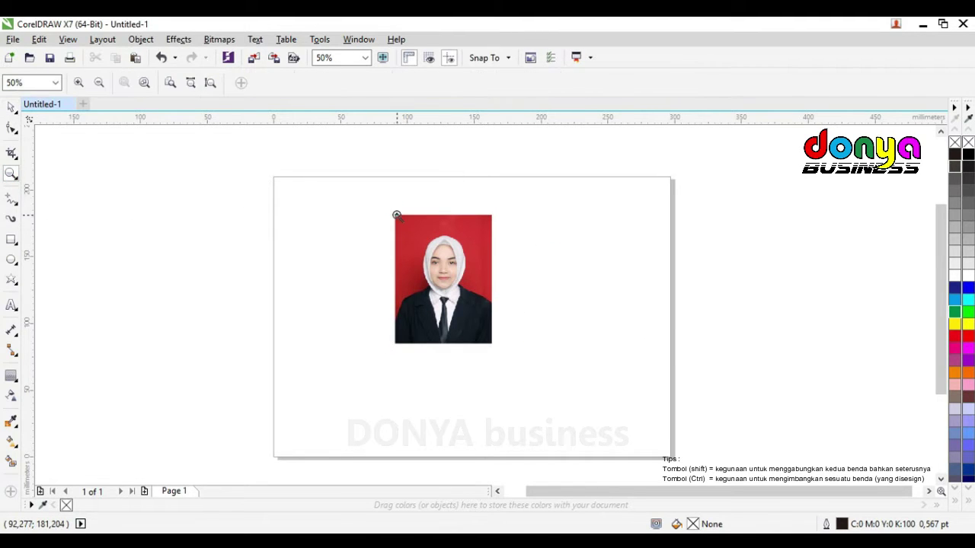
drag(338, 199, 639, 364)
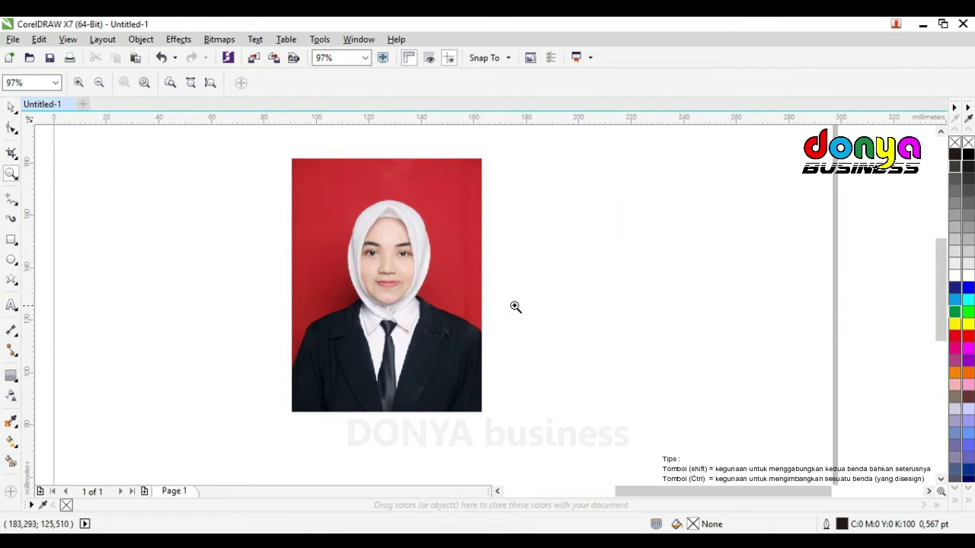
drag(229, 170, 551, 432)
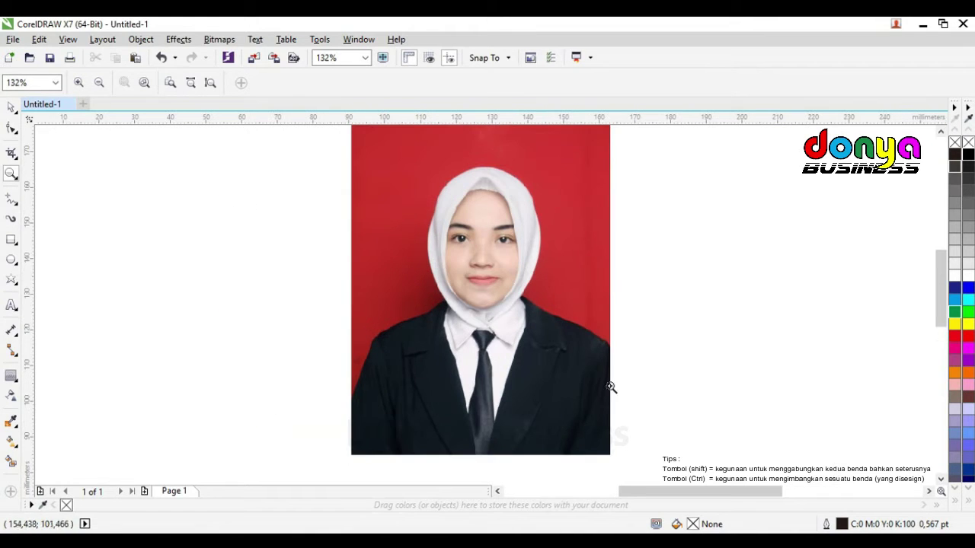
drag(268, 226, 711, 441)
right_click(543, 358)
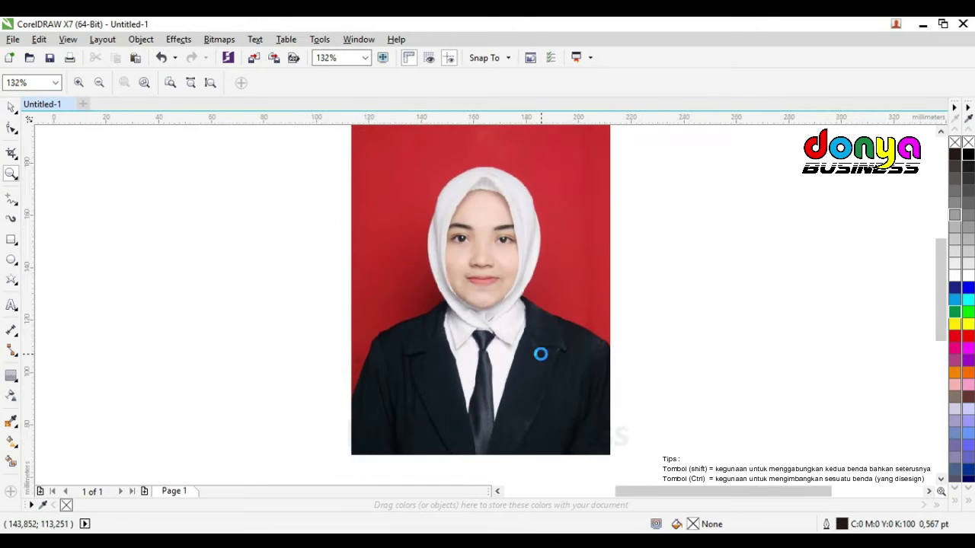
right_click(540, 353)
right_click(540, 353)
- Enlarge the portrait photo to about 142 by 190 mm and move it toward the middle of the page
click(9, 110)
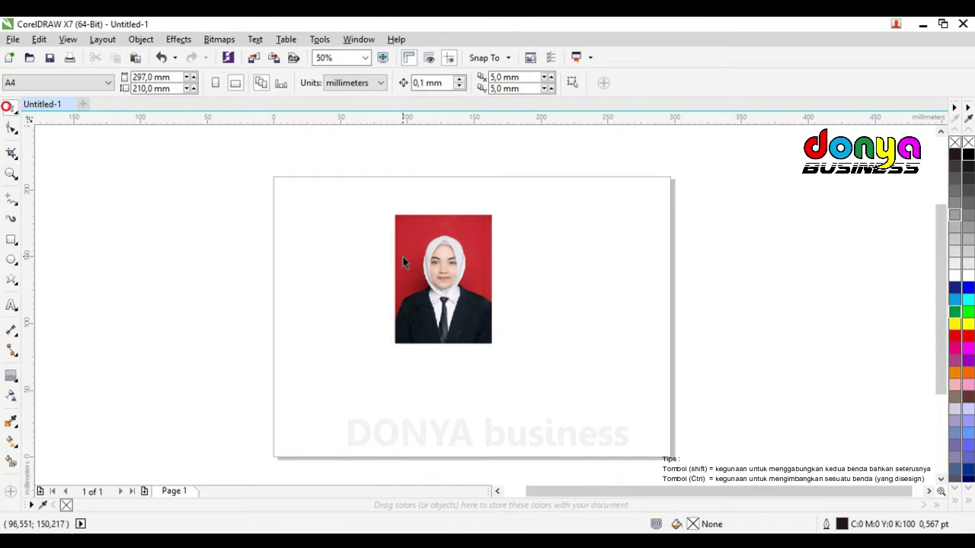
click(404, 261)
drag(387, 350, 322, 439)
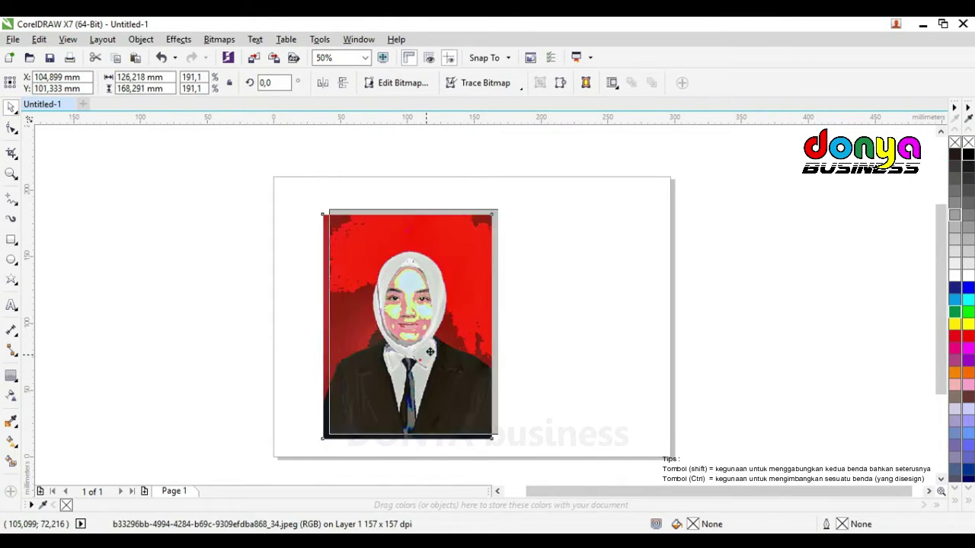
drag(480, 418, 538, 454)
drag(439, 356, 461, 349)
- Switch the A4 page to portrait orientation and enlarge the photo to about 172 by 229 mm
click(320, 135)
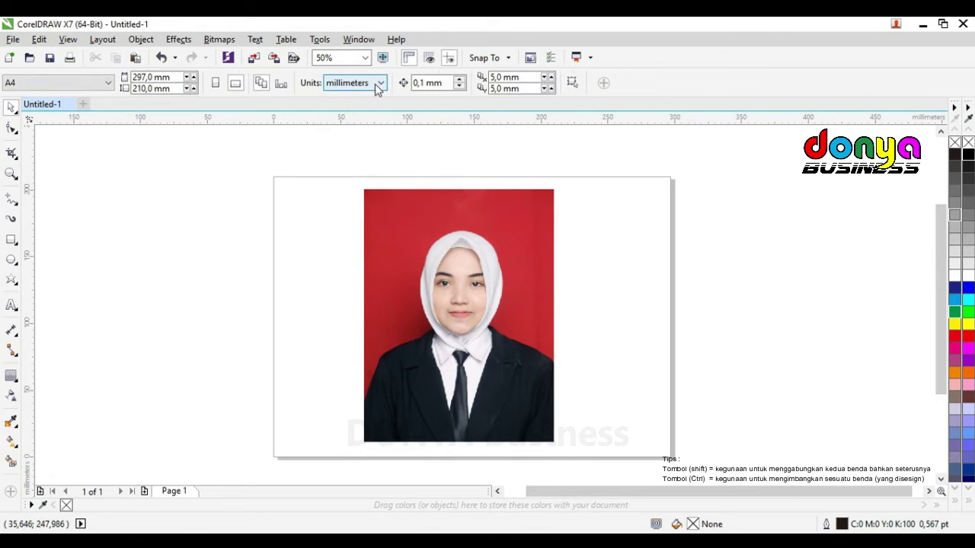
click(214, 82)
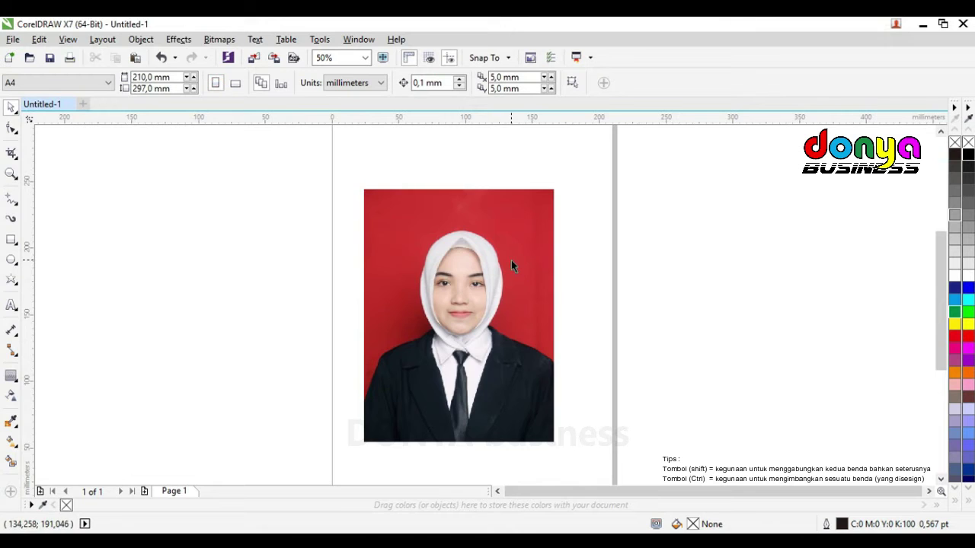
scroll(511, 259, down, 2)
click(511, 260)
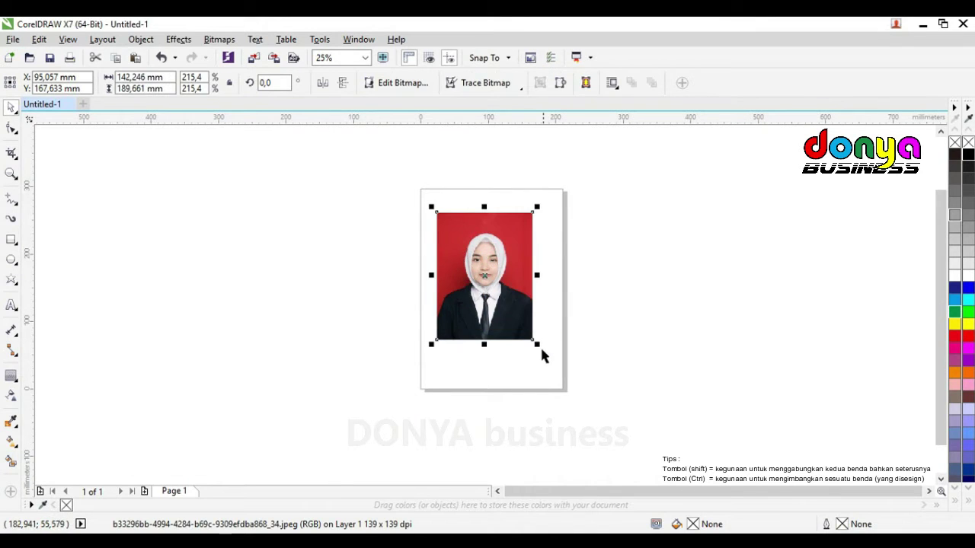
drag(544, 355, 550, 367)
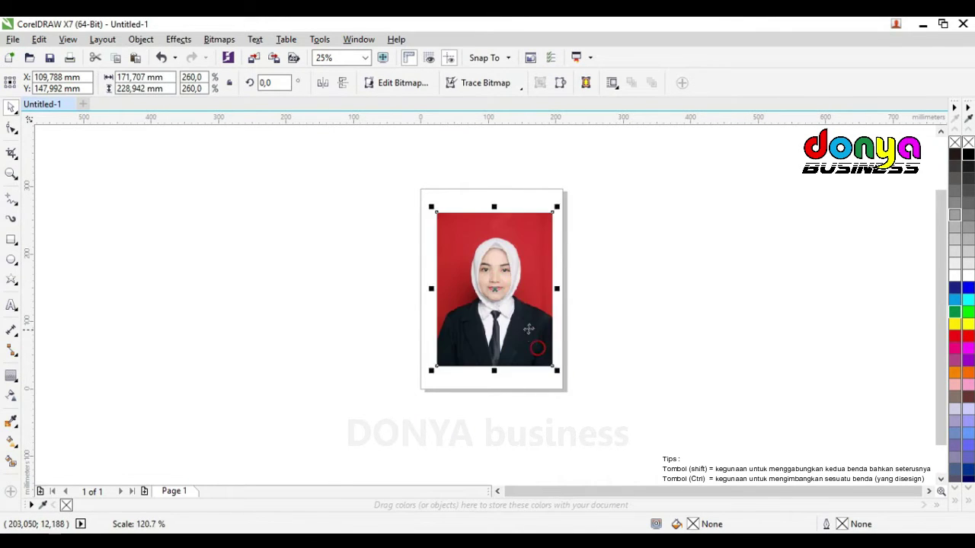
click(646, 323)
- Start a Bézier curve near the photo's lower-left edge and trace the outer sleeve of the jacket up to the shoulder
click(11, 173)
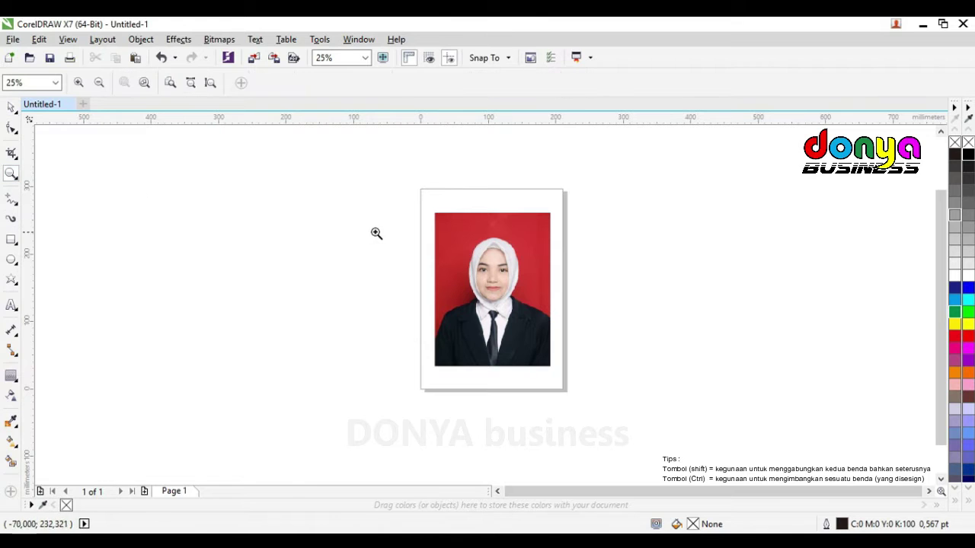
drag(394, 198, 578, 370)
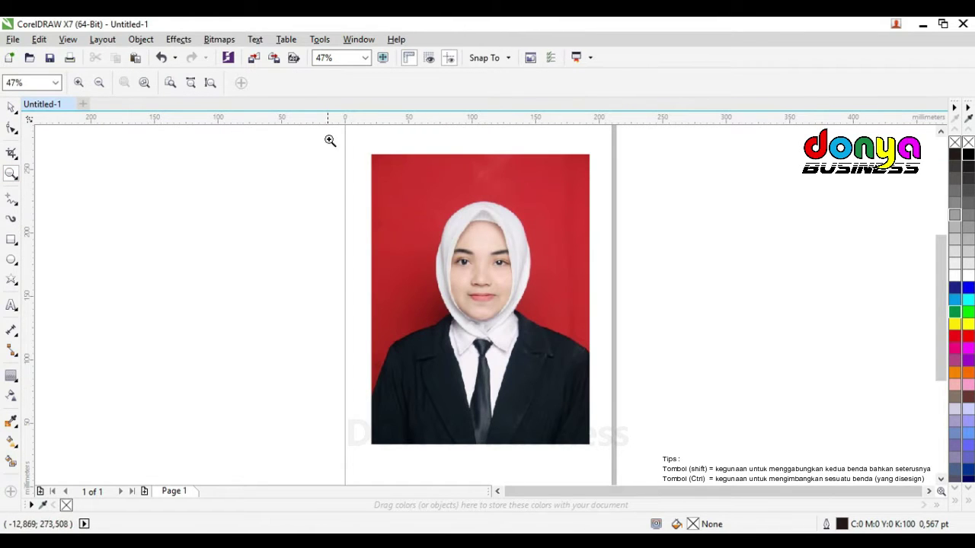
drag(330, 140, 631, 442)
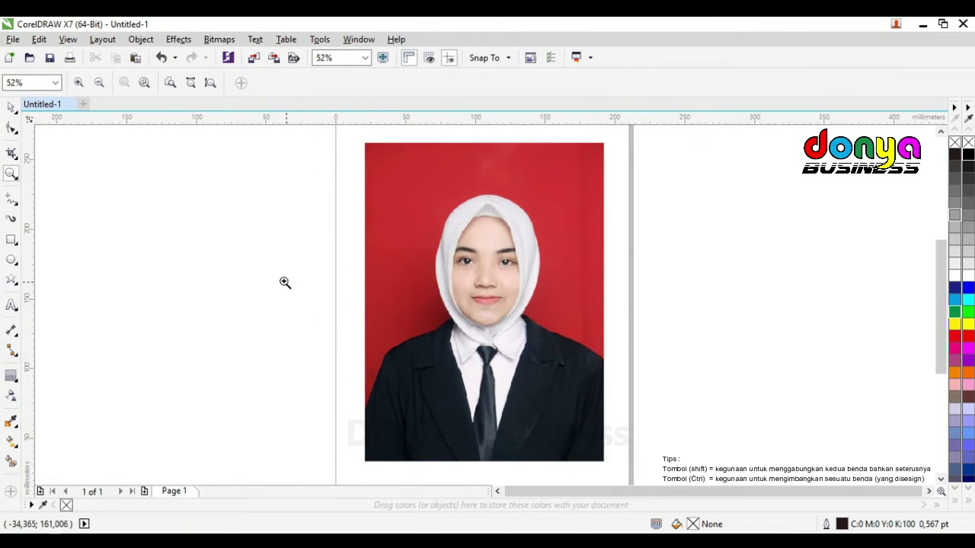
drag(285, 283, 619, 459)
drag(120, 166, 559, 422)
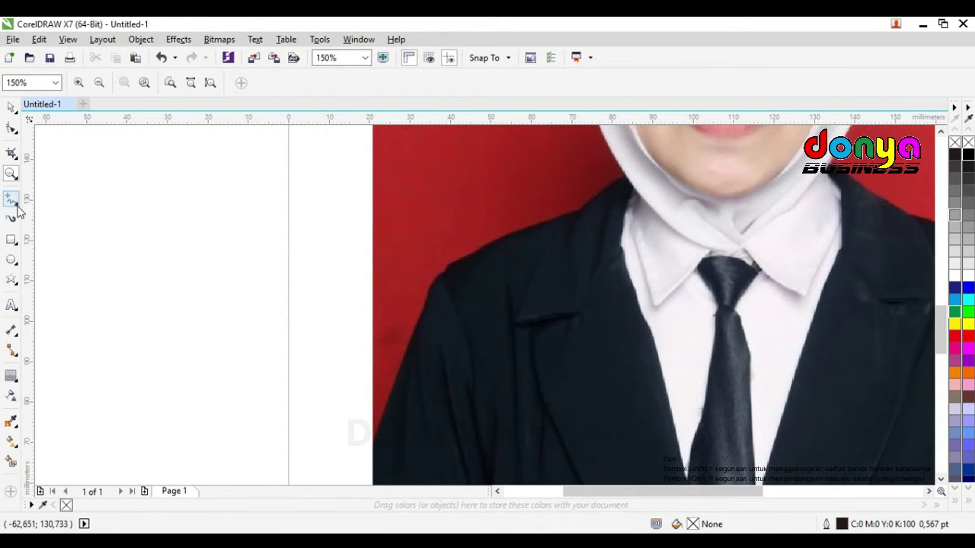
click(13, 200)
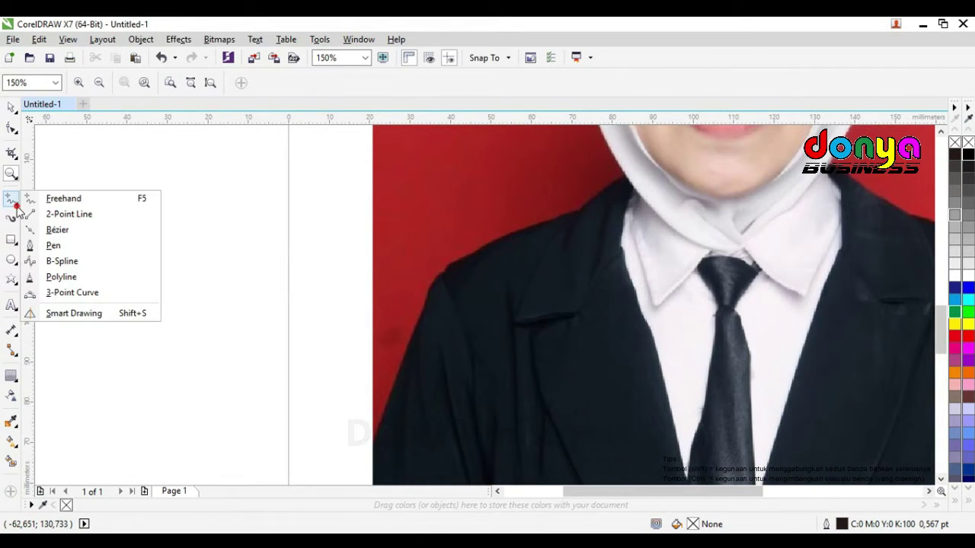
click(50, 231)
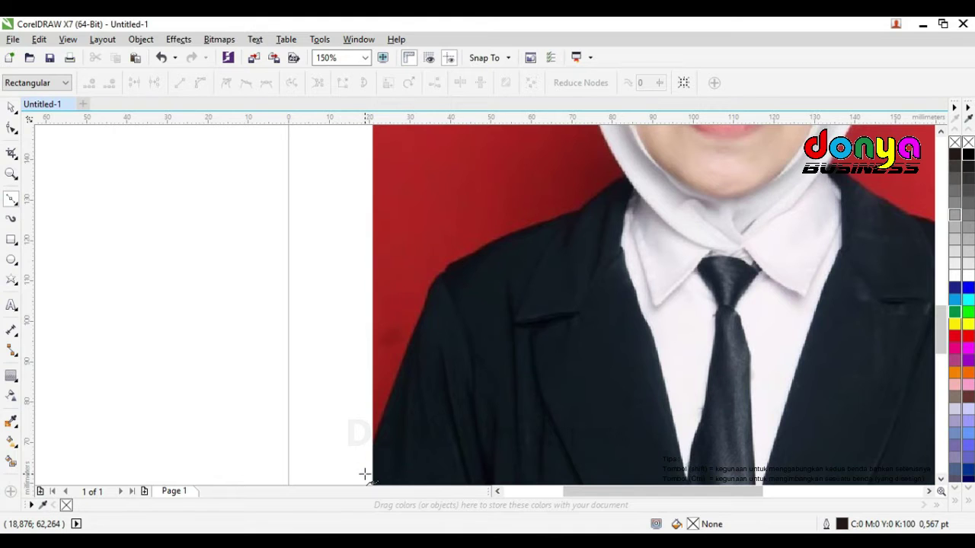
drag(392, 408, 401, 370)
drag(418, 326, 427, 305)
drag(440, 271, 449, 272)
- Extend the Bézier curve along the top of the left shoulder to the point where the jacket meets the headscarf
click(11, 171)
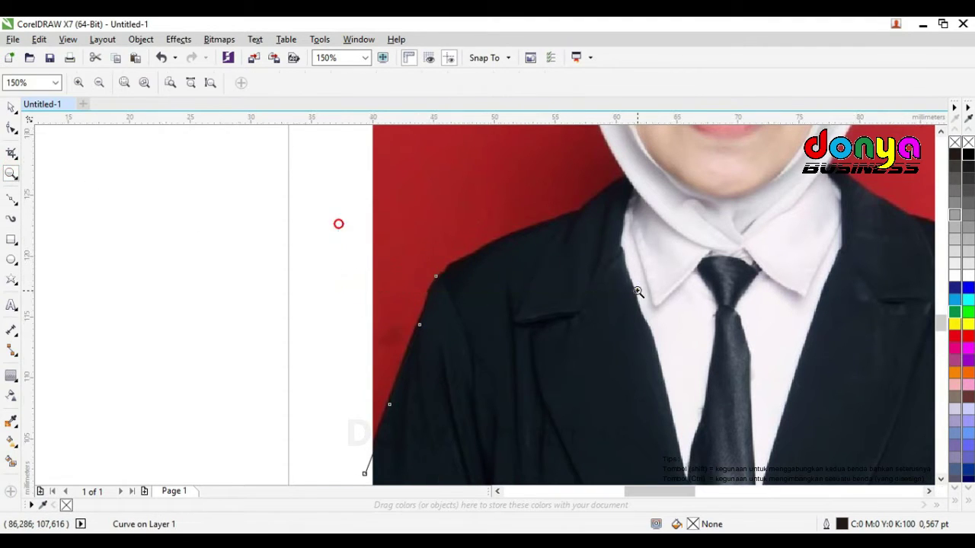
drag(337, 221, 626, 293)
click(12, 198)
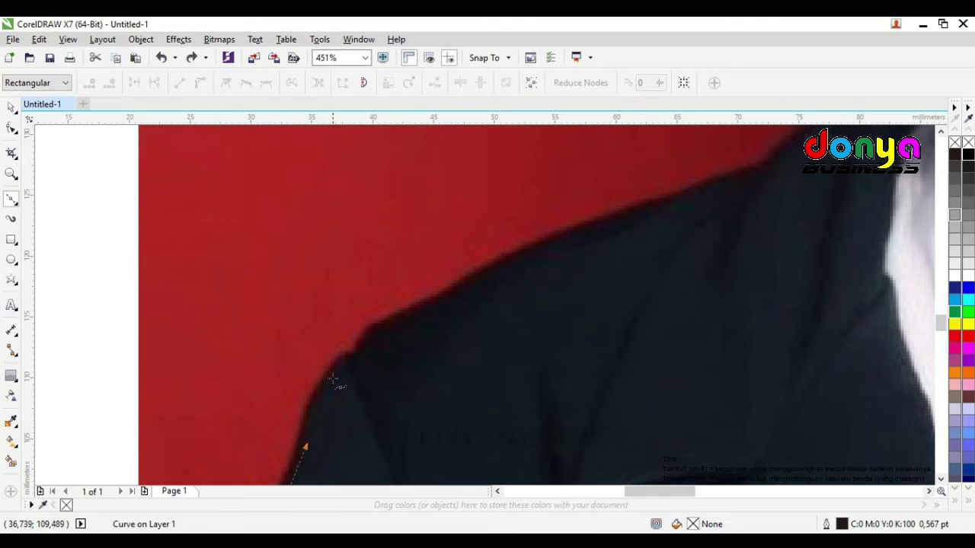
drag(333, 376, 369, 342)
drag(424, 308, 462, 288)
drag(575, 235, 646, 211)
drag(701, 189, 730, 182)
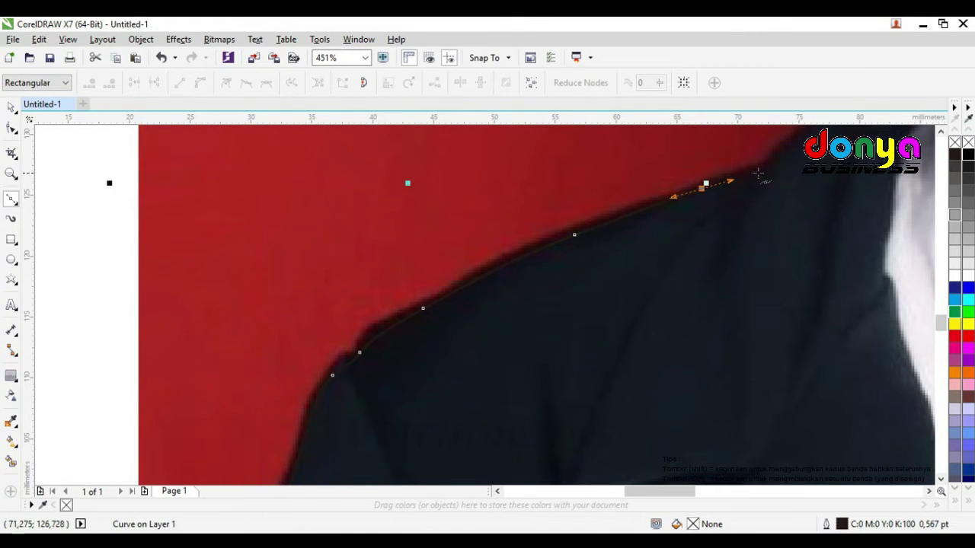
click(760, 167)
click(941, 131)
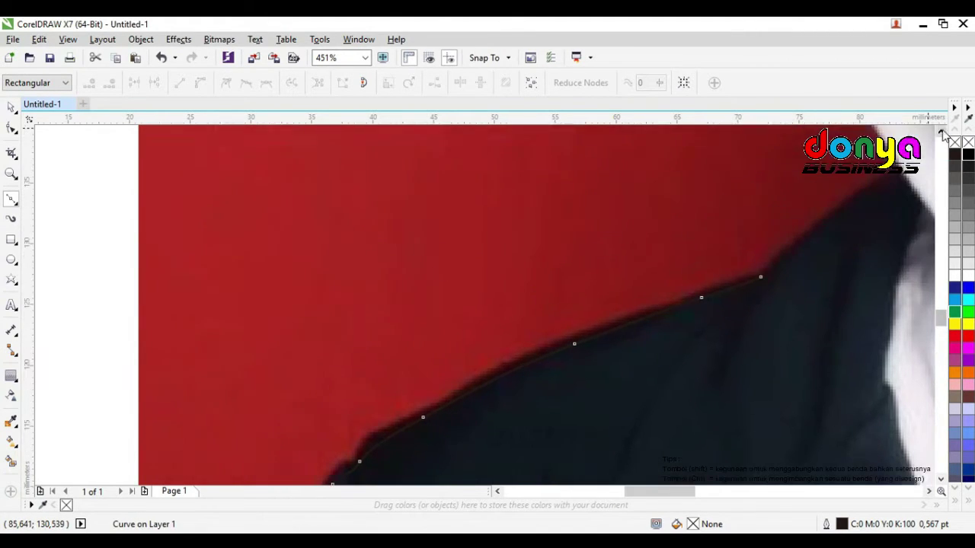
drag(840, 320, 867, 302)
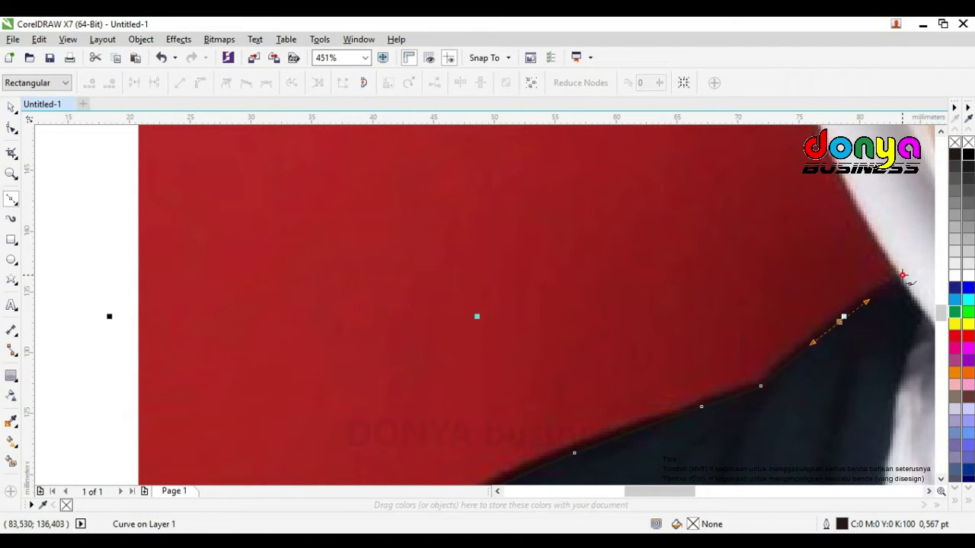
click(904, 273)
- Continue the Bézier curve up the left edge of the headscarf, past the level of the chin and cheek
click(942, 131)
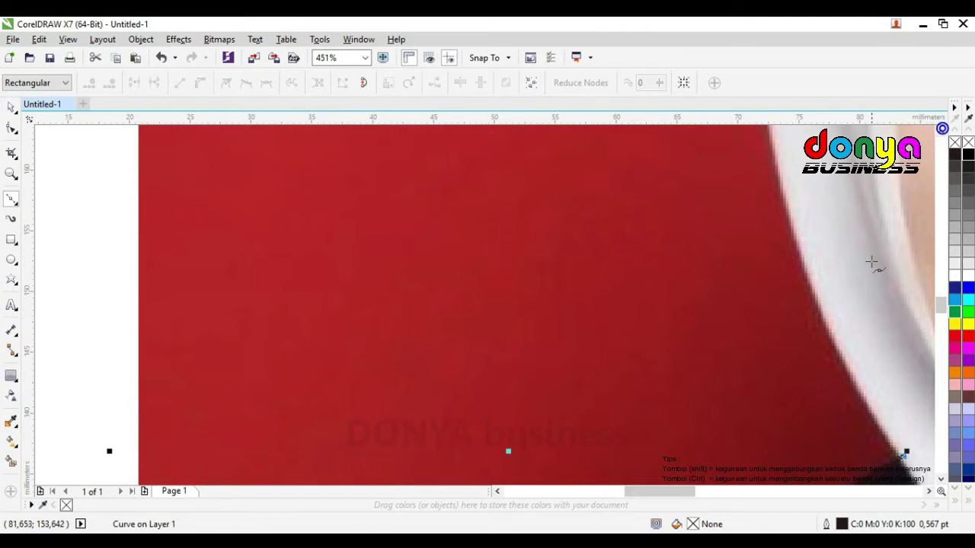
drag(820, 297, 790, 211)
click(941, 131)
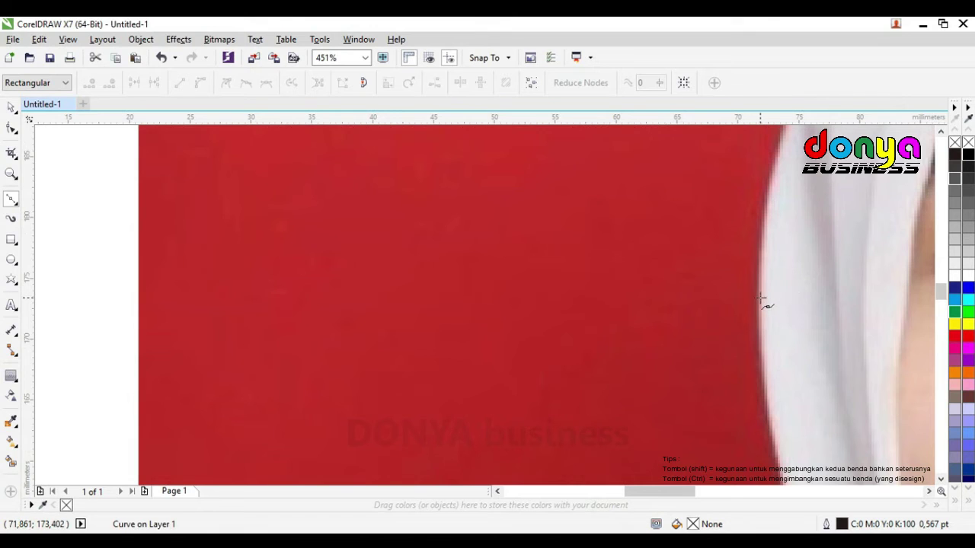
drag(761, 298, 769, 200)
scroll(856, 223, up, 3)
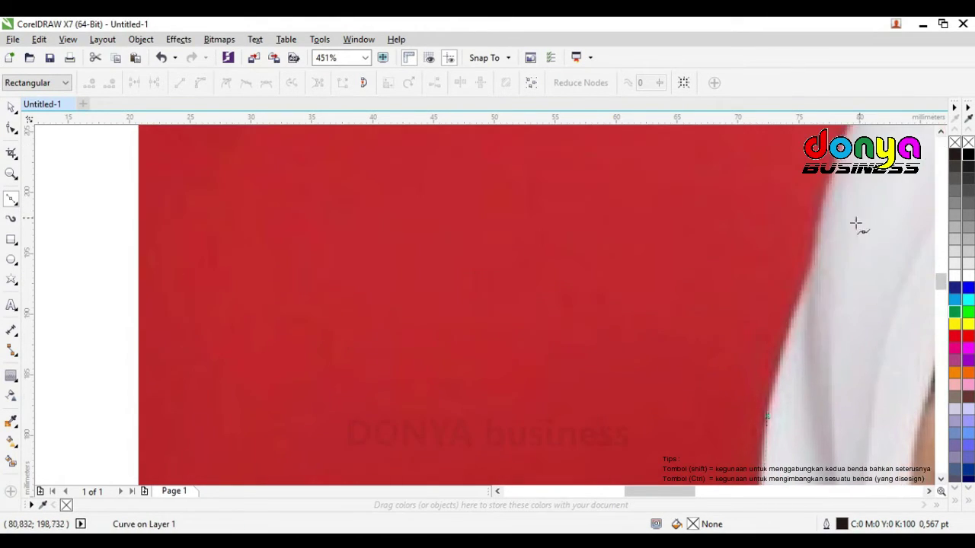
mouse_move(813, 271)
mouse_down()
mouse_move(822, 256)
mouse_move(797, 313)
mouse_move(817, 269)
mouse_up()
key(ctrl+z)
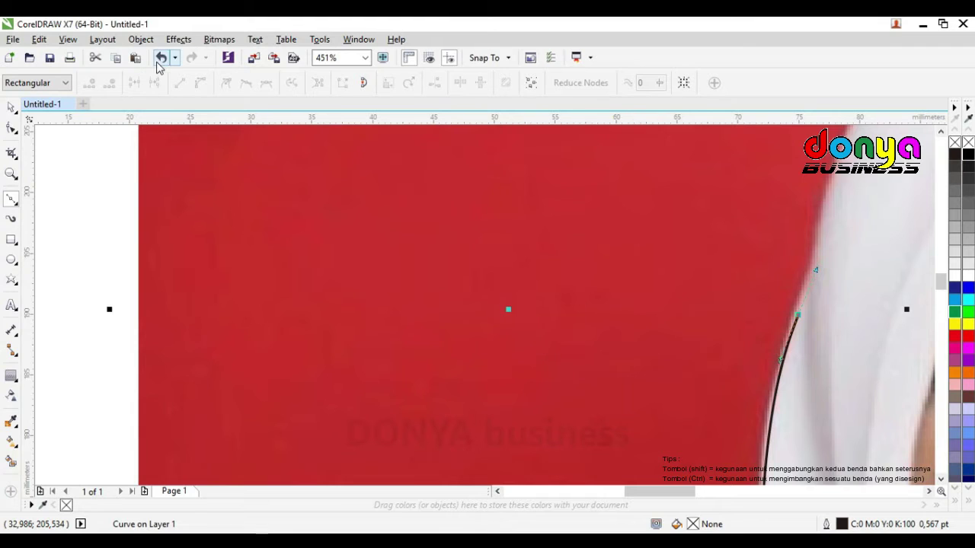
click(159, 58)
drag(792, 335, 802, 296)
click(158, 59)
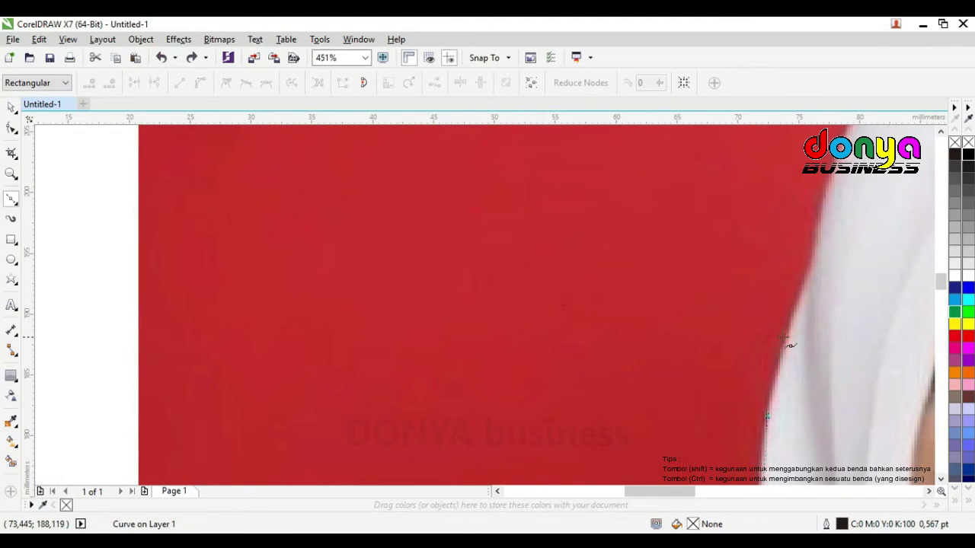
drag(788, 335, 795, 317)
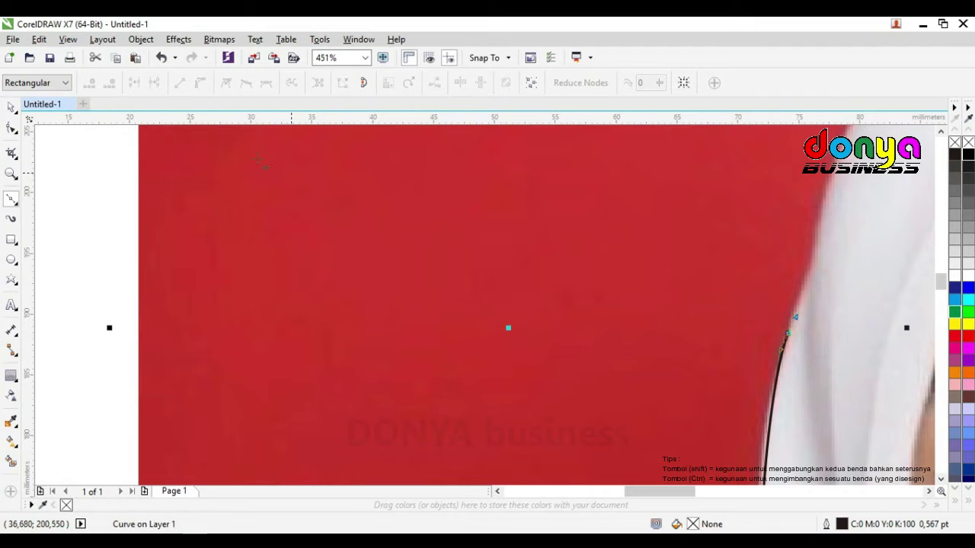
click(158, 58)
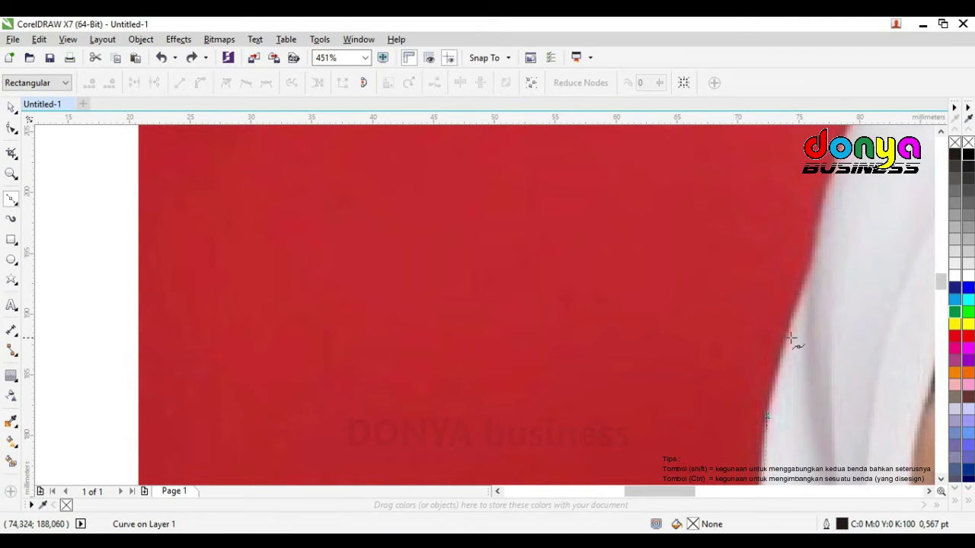
- Continue the Bézier curve up the headscarf's left edge and over its upper curve to the crown
drag(792, 338, 819, 244)
click(942, 132)
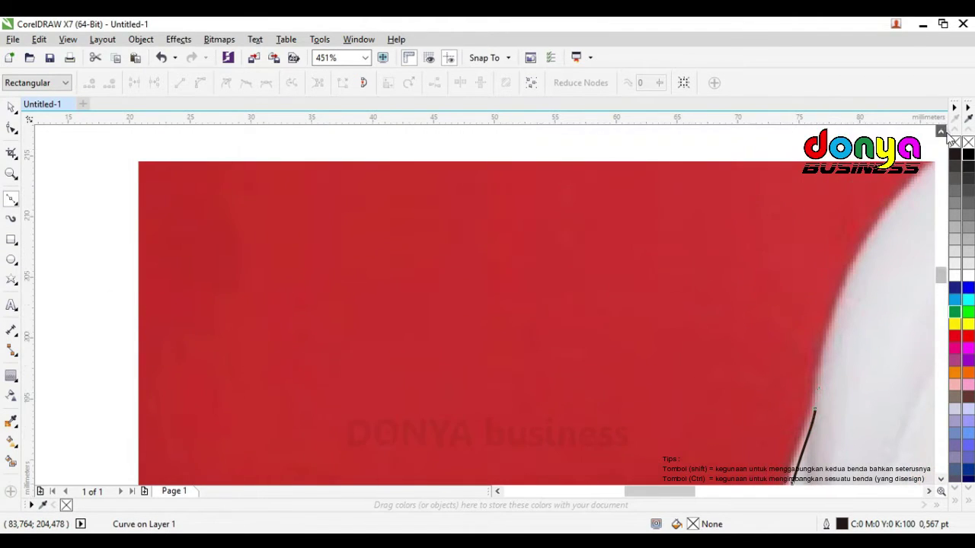
mouse_move(879, 227)
mouse_down()
mouse_move(944, 133)
mouse_move(841, 160)
mouse_move(866, 236)
mouse_up()
click(929, 491)
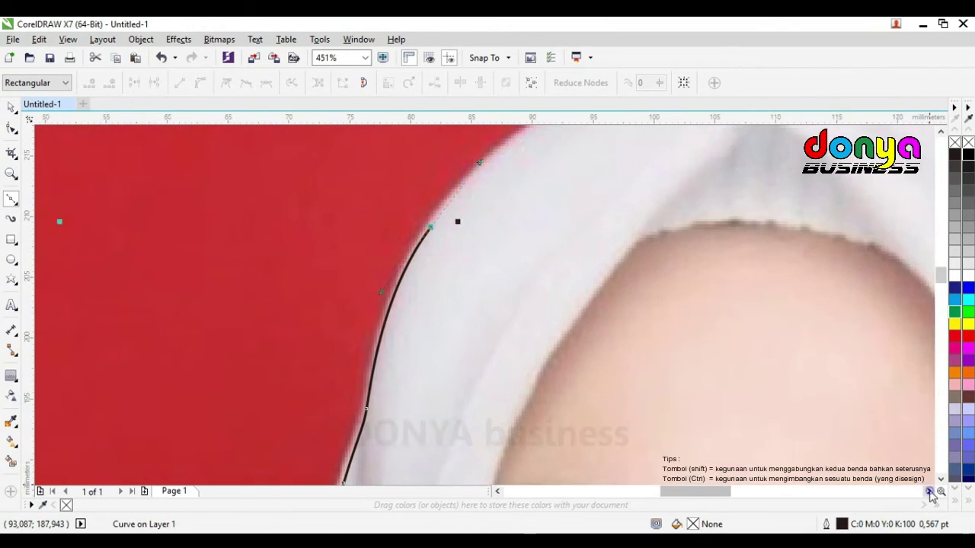
click(928, 492)
scroll(543, 209, up, 3)
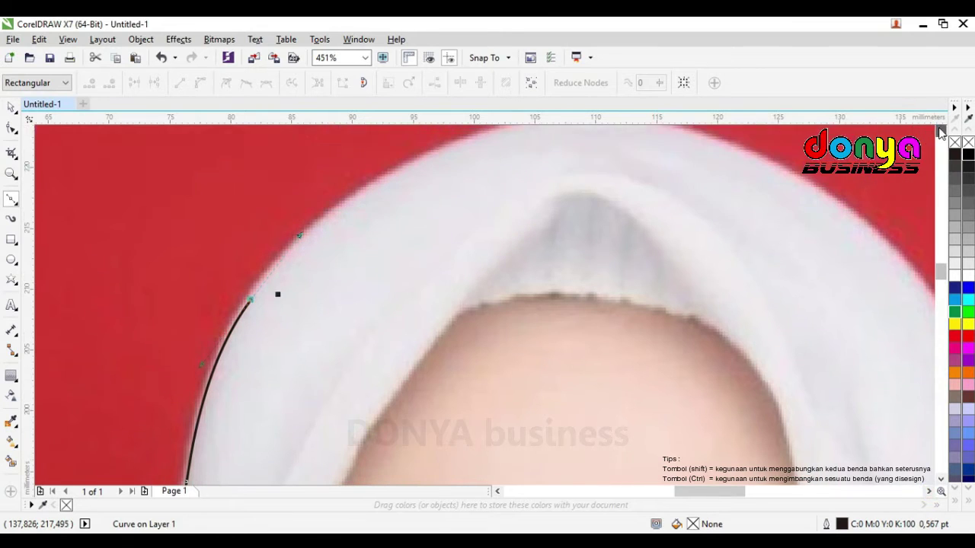
drag(591, 154, 753, 153)
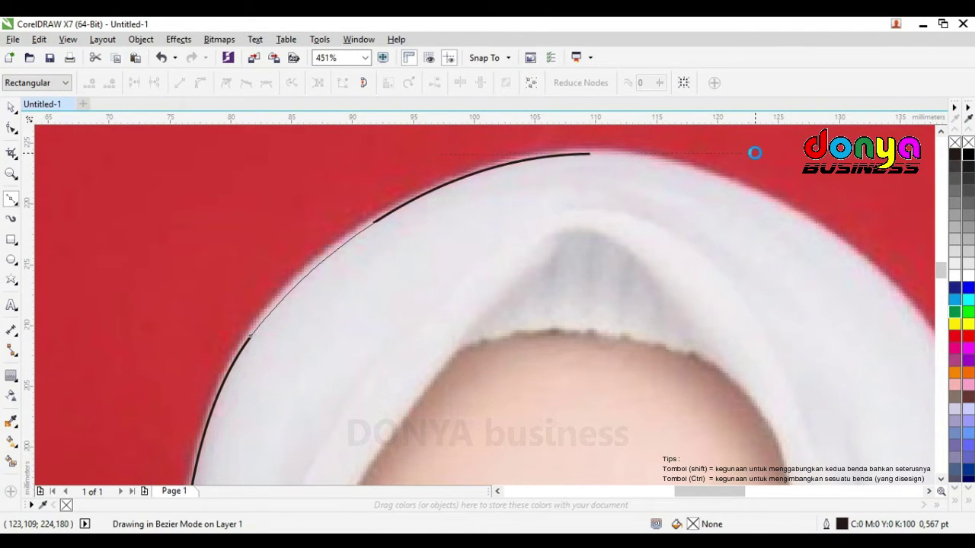
- Extend the Bézier curve from the crown down the right edge of the headscarf to just above eyebrow level
click(929, 491)
click(928, 492)
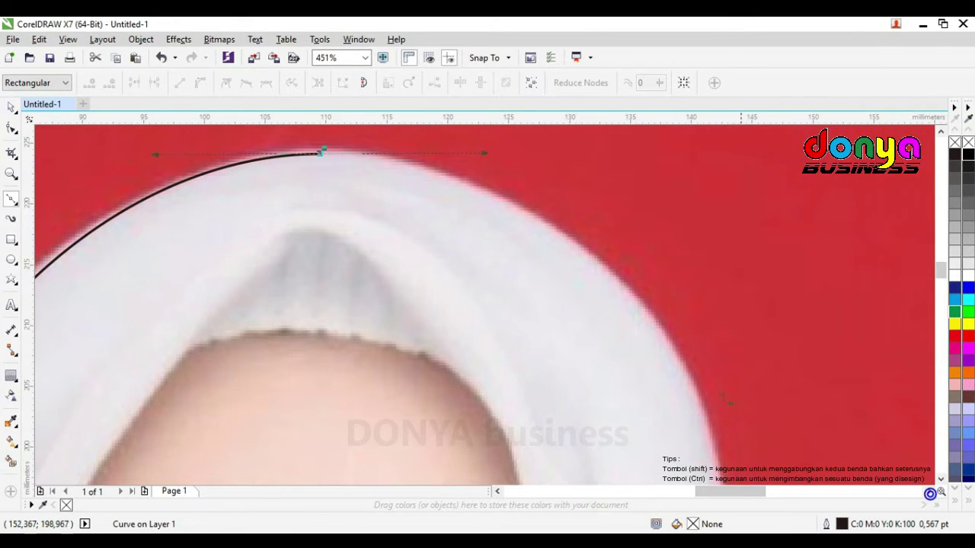
drag(658, 333, 692, 381)
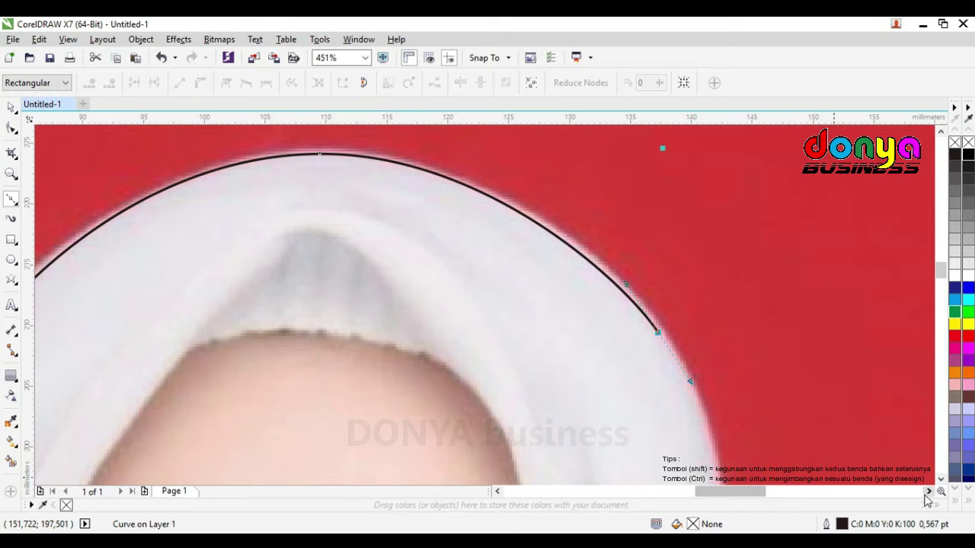
click(930, 492)
click(941, 482)
click(942, 483)
click(941, 483)
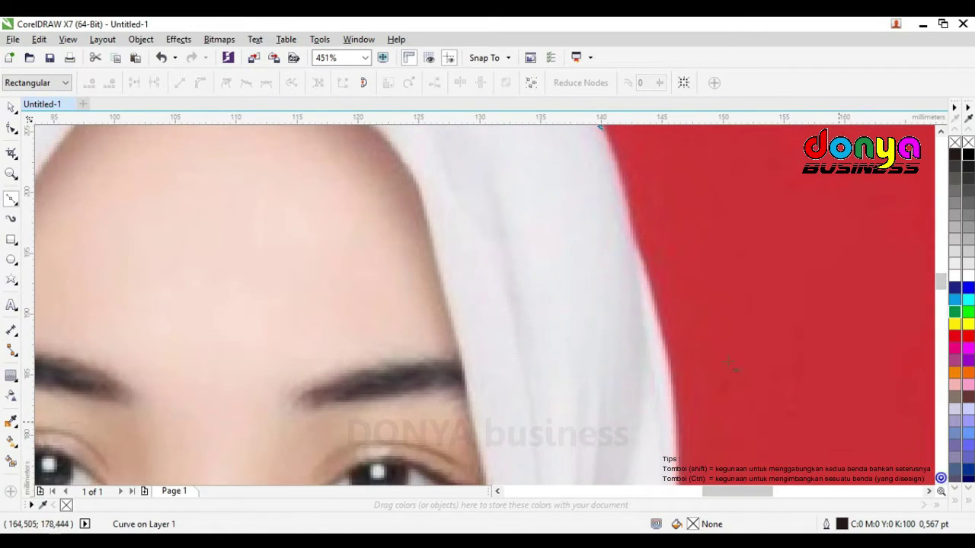
drag(658, 333, 667, 376)
- Continue the Bézier curve down the headscarf's right edge from the eyebrow past the eye to nose level
click(929, 491)
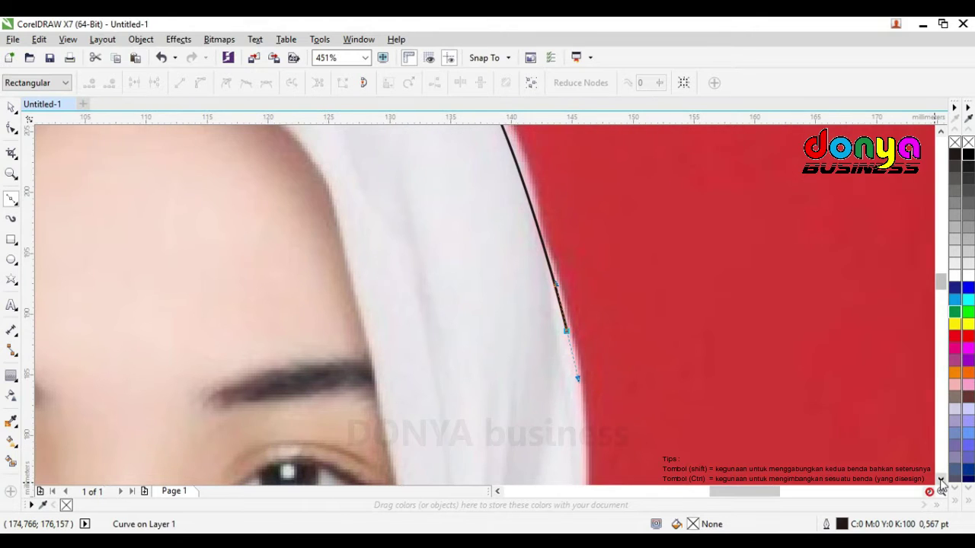
click(942, 483)
click(942, 482)
click(941, 483)
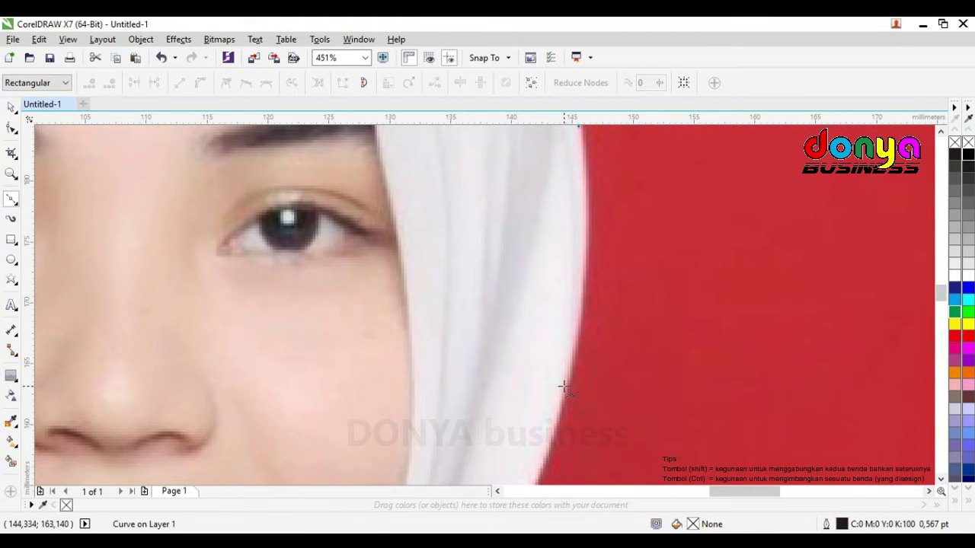
drag(562, 389, 525, 460)
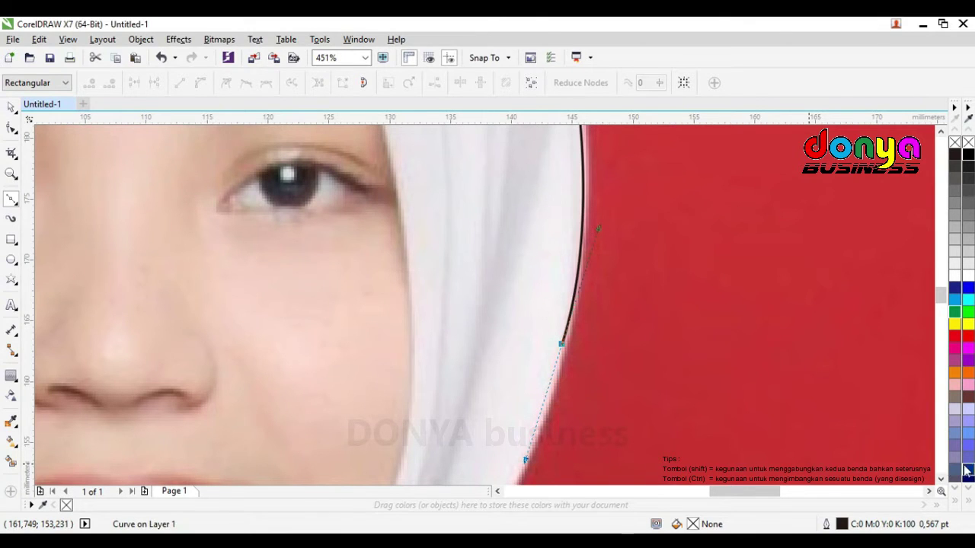
scroll(941, 481, down, 5)
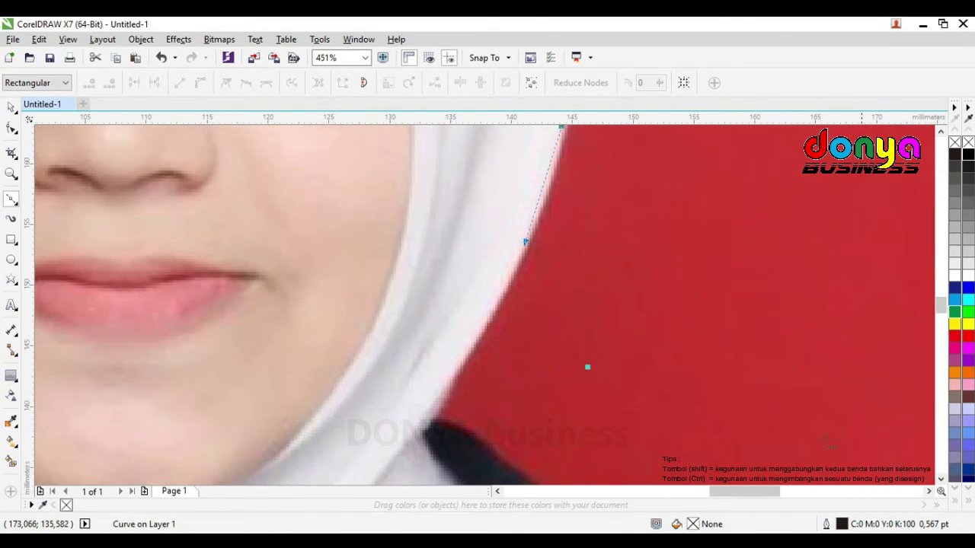
drag(440, 396, 422, 422)
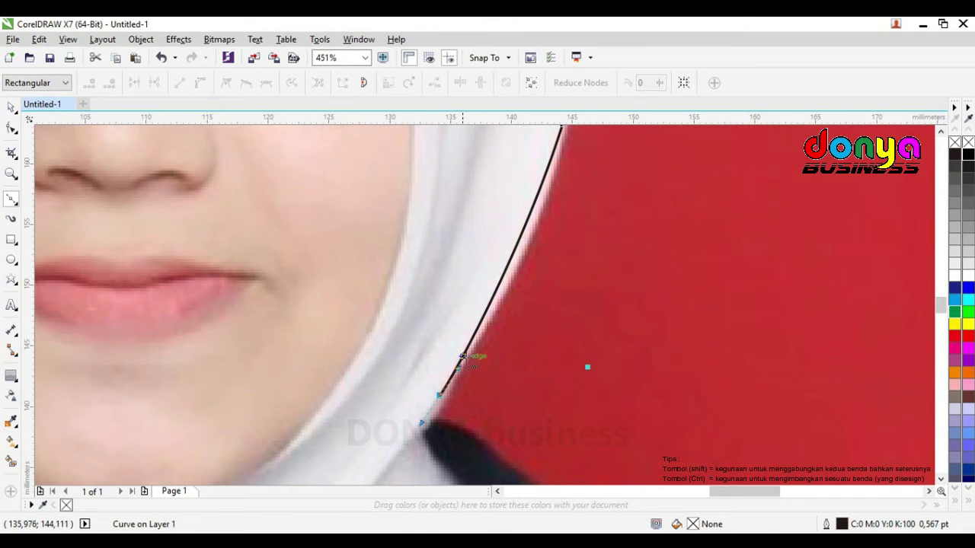
click(161, 58)
drag(472, 338, 445, 377)
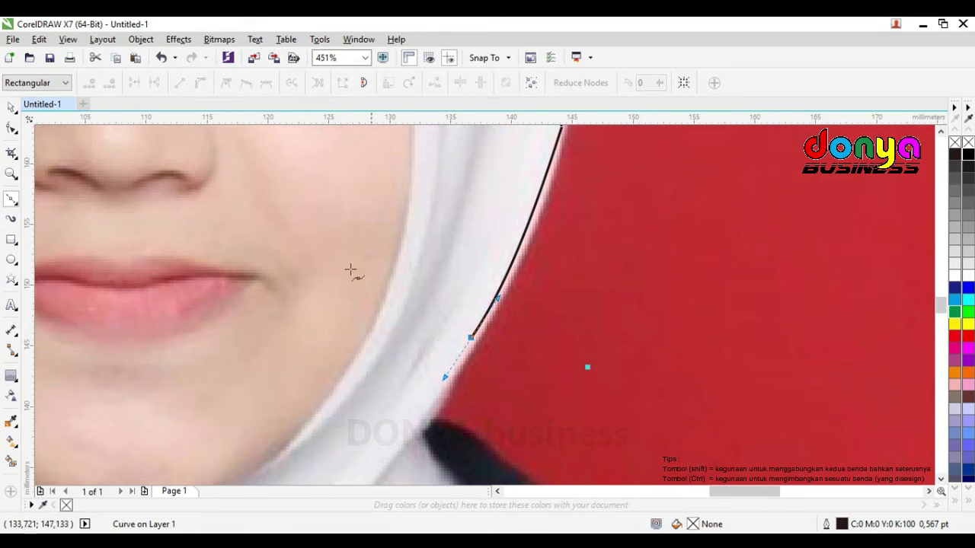
click(160, 58)
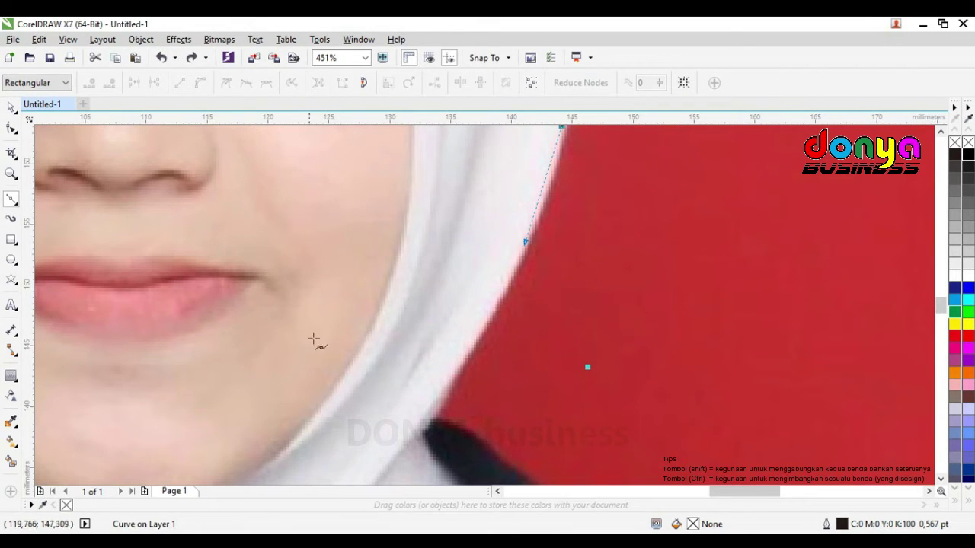
- Trace the lower right edge of the headscarf to the point where it meets the jacket collar
drag(497, 301, 462, 360)
key(space)
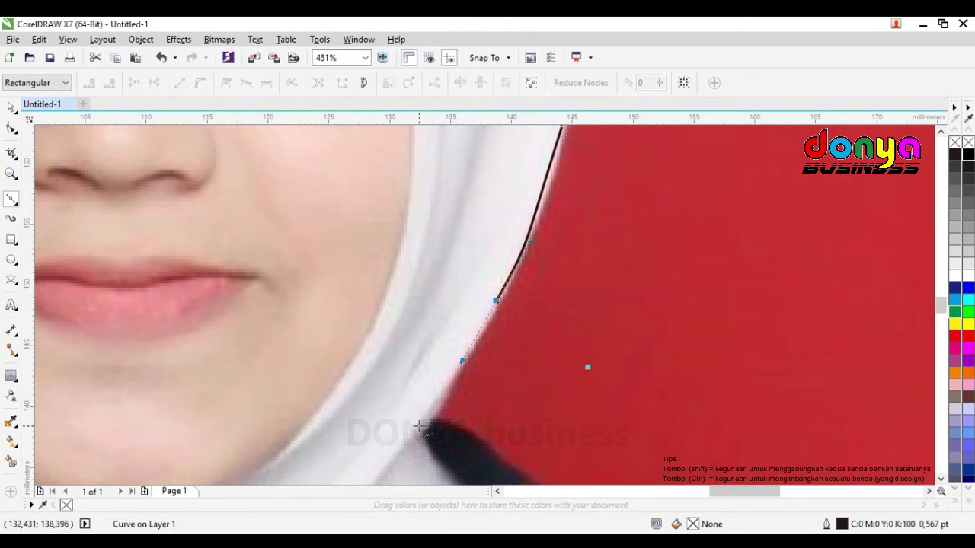
click(418, 428)
- Trace the Bézier curve over the collar and along the top of the right shoulder to about its middle
drag(418, 425, 485, 454)
click(929, 492)
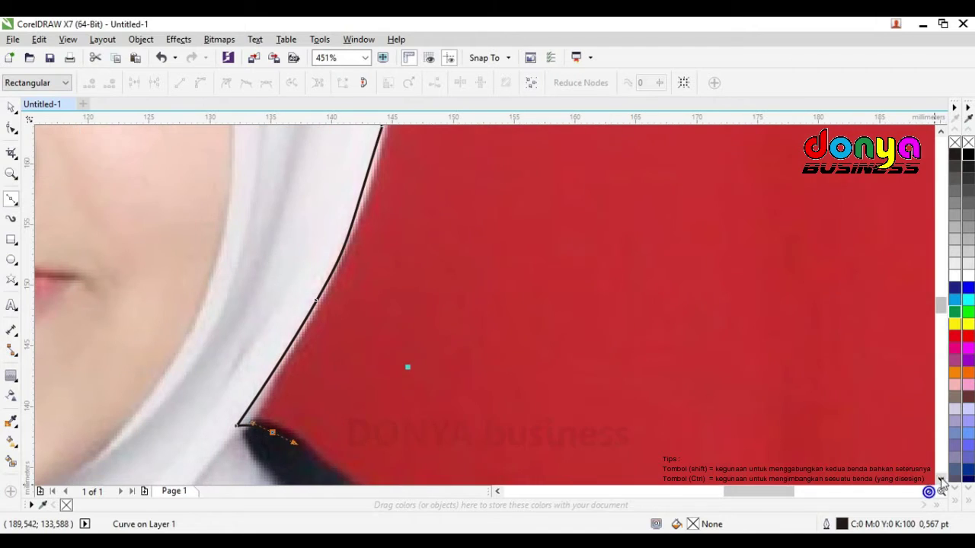
click(942, 479)
click(374, 326)
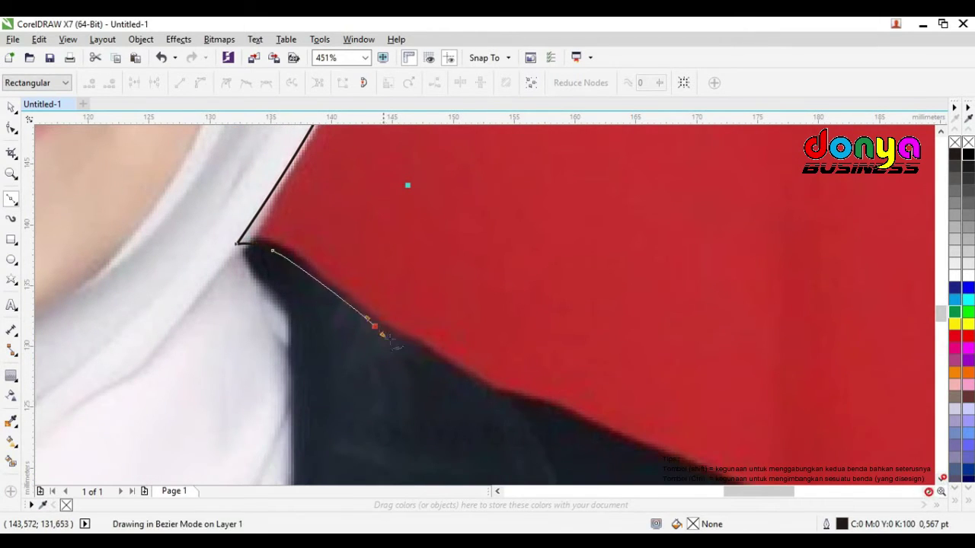
drag(475, 386, 506, 402)
drag(580, 421, 592, 429)
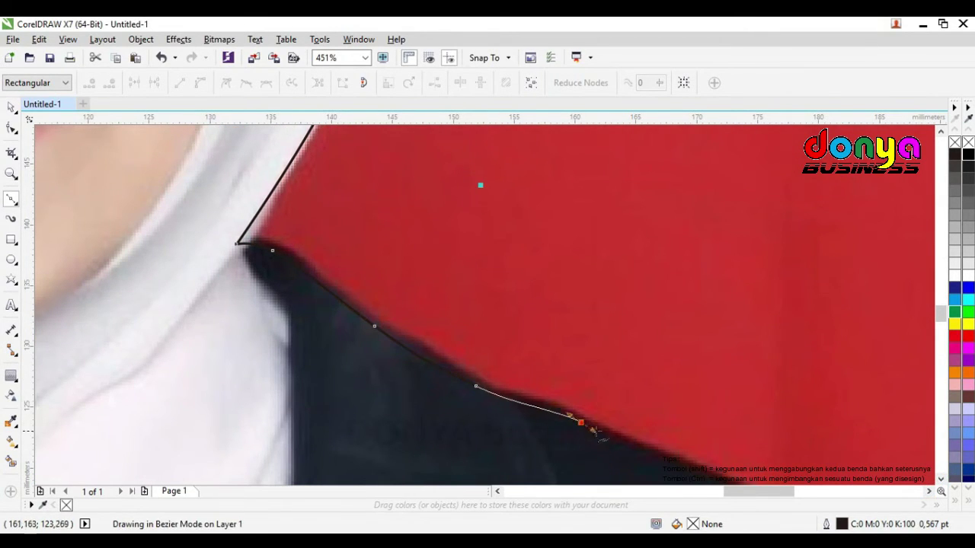
- Continue the Bézier curve along the outer half of the right shoulder to the top of the sleeve
click(928, 491)
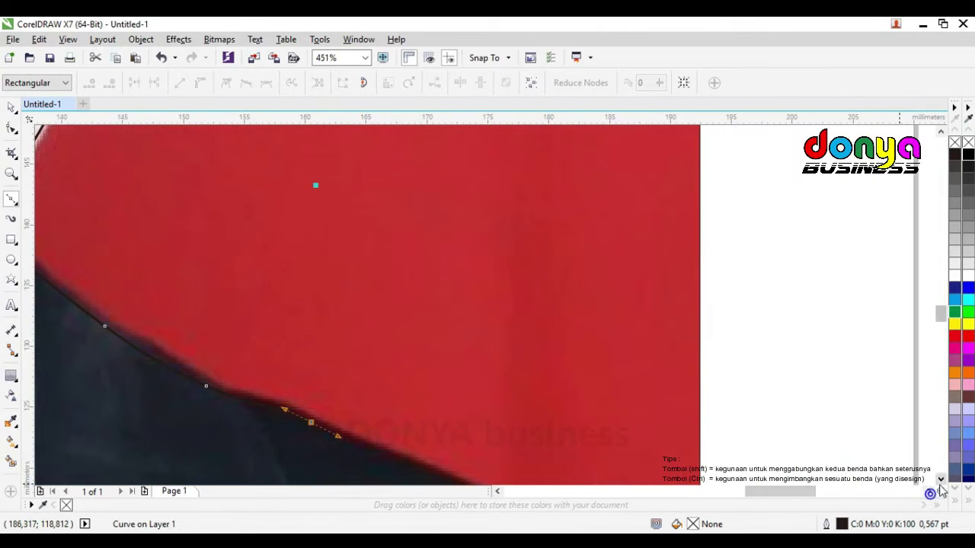
click(942, 478)
click(941, 478)
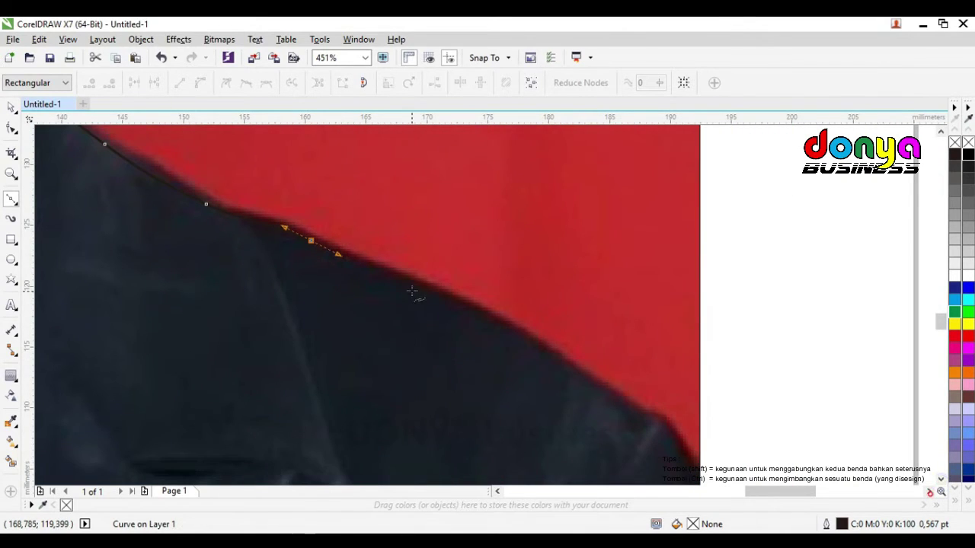
click(411, 286)
drag(564, 364, 601, 397)
click(634, 412)
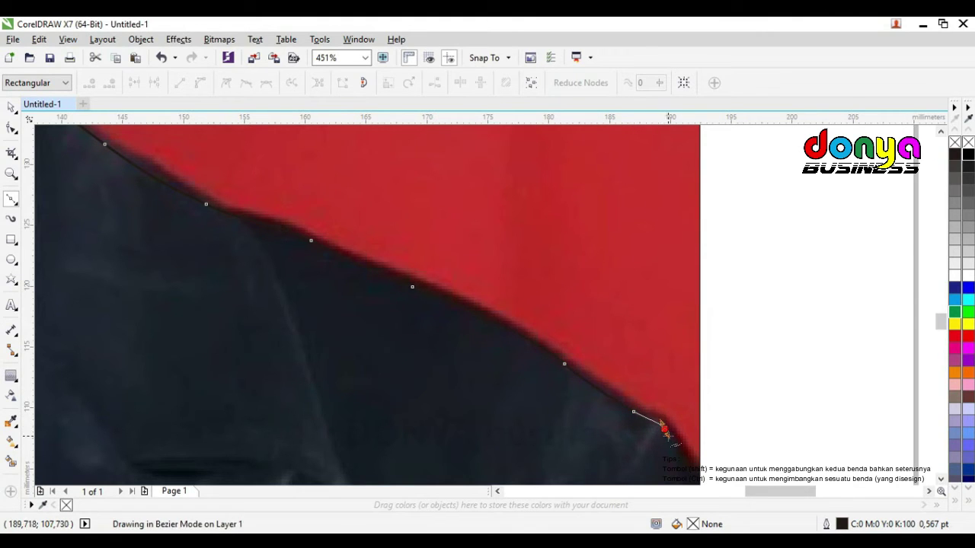
double_click(664, 429)
- Extend the Bézier curve down the sleeve and slightly beyond the photo's right edge
click(942, 479)
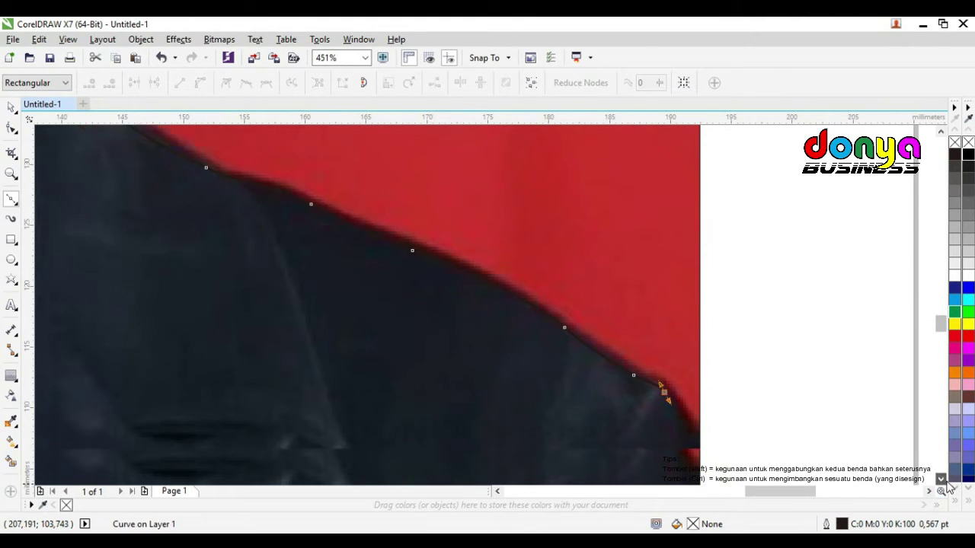
click(941, 479)
click(941, 479)
click(942, 479)
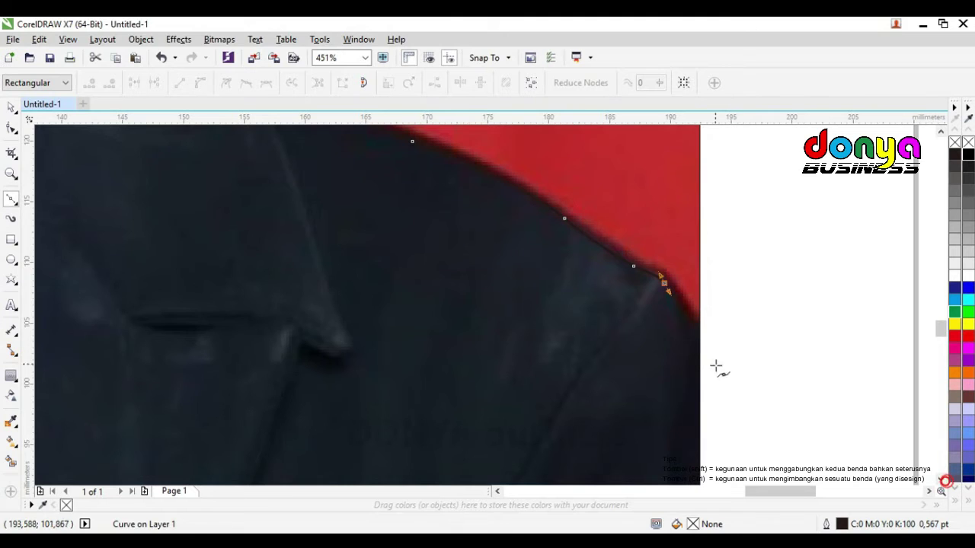
drag(715, 374, 727, 406)
- Run the Bézier curve outside the photo's right side and bottom edge, and close it at its starting node on the left
click(941, 480)
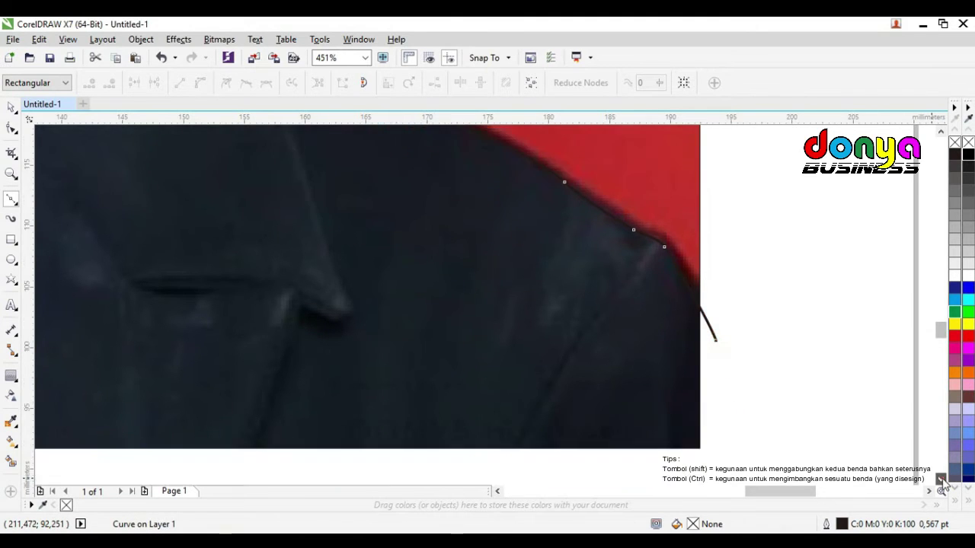
click(941, 479)
click(941, 479)
click(942, 479)
click(941, 479)
scroll(675, 359, down, 2)
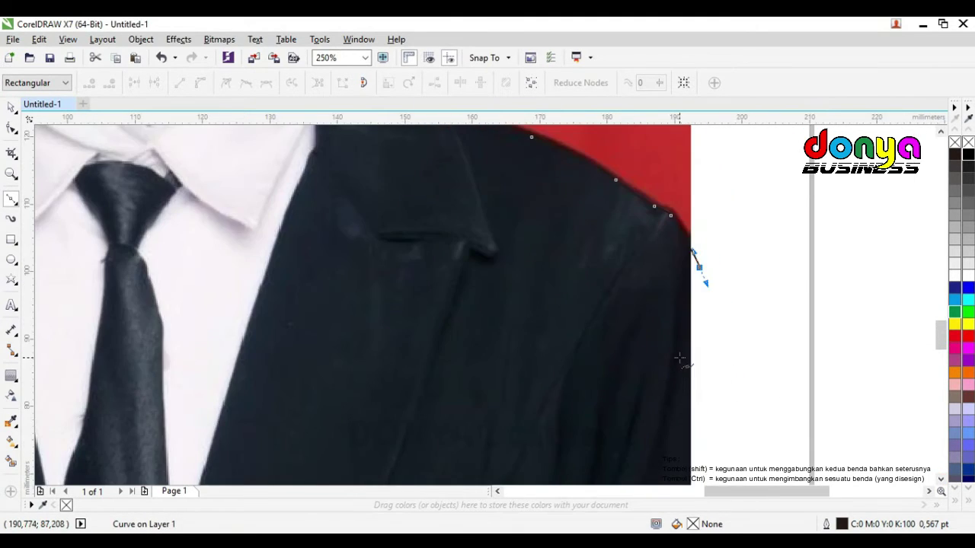
scroll(743, 393, down, 2)
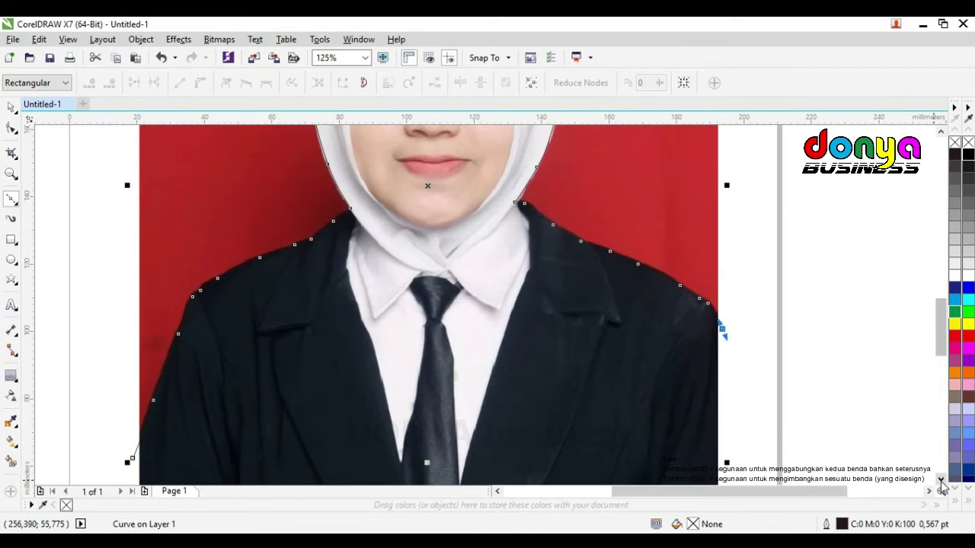
click(941, 479)
click(942, 479)
click(941, 480)
click(942, 479)
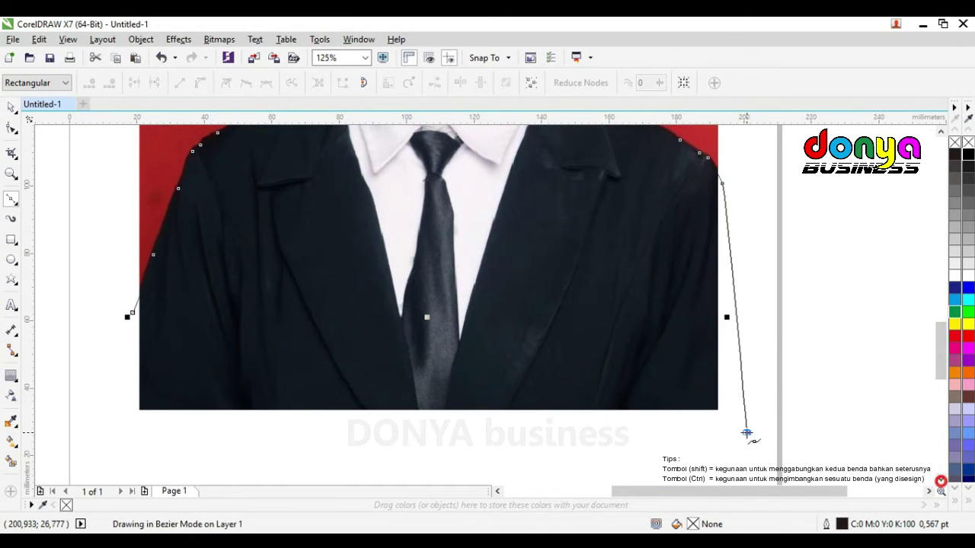
drag(747, 432, 672, 422)
click(214, 454)
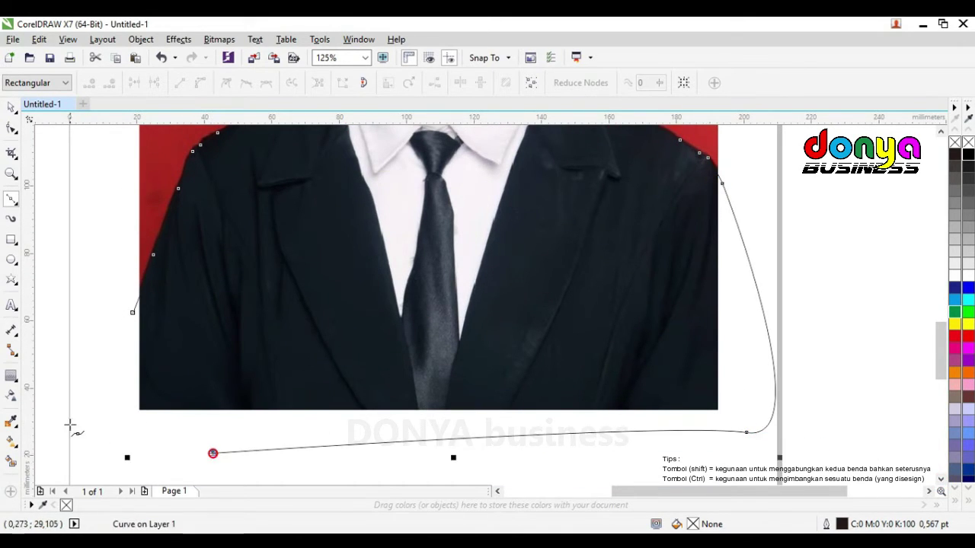
click(106, 435)
click(132, 312)
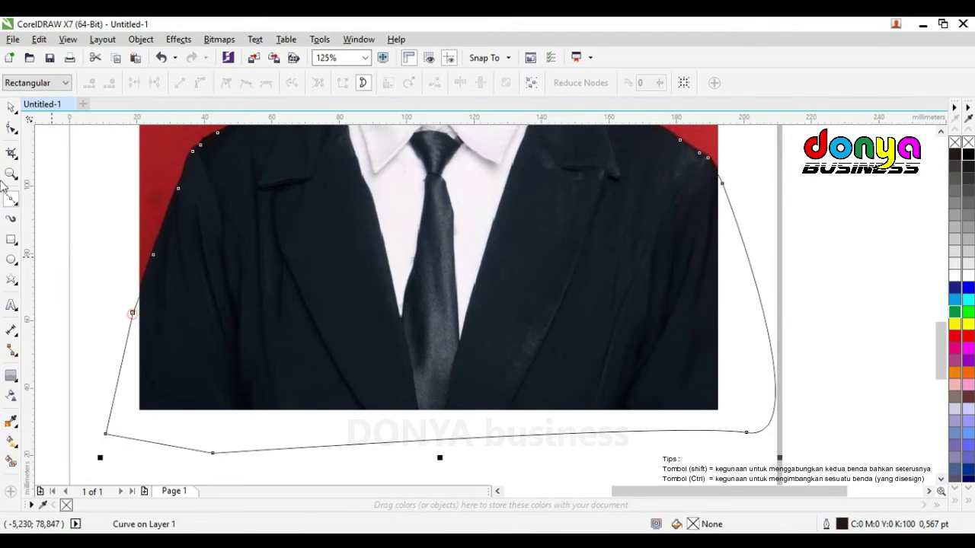
- Deselect the closed outline and view the whole page to check how it surrounds the person in the photo
click(10, 109)
click(818, 216)
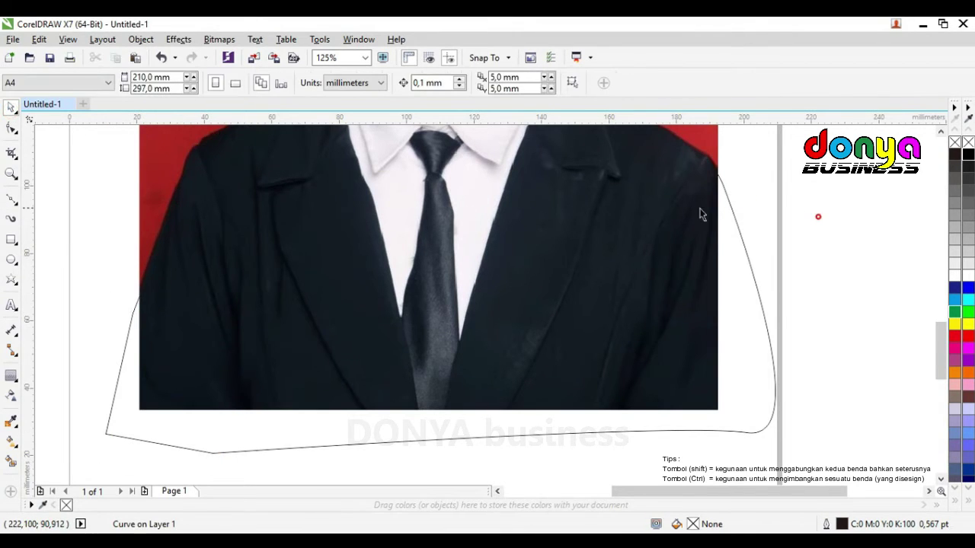
key(z)
key(F3)
key(F3)
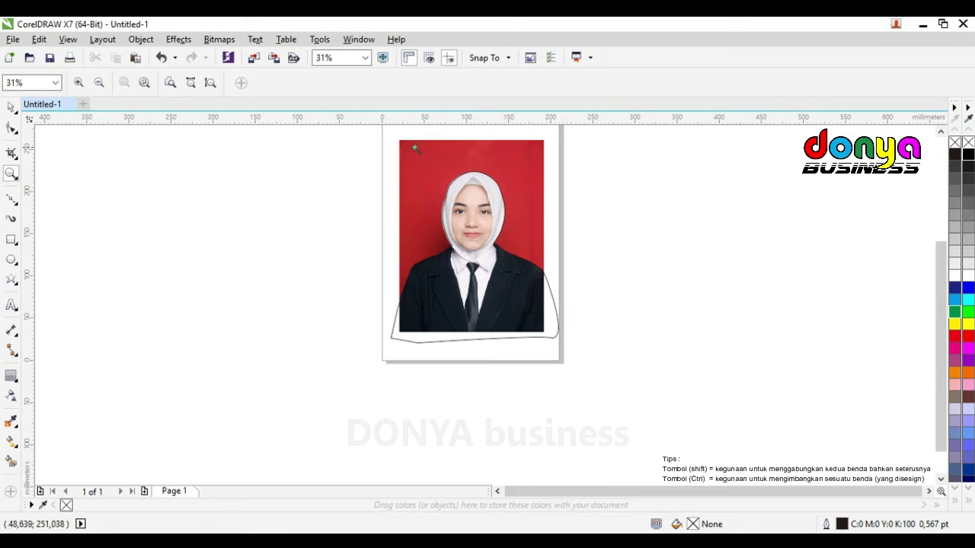
drag(323, 163, 670, 403)
click(10, 109)
click(101, 152)
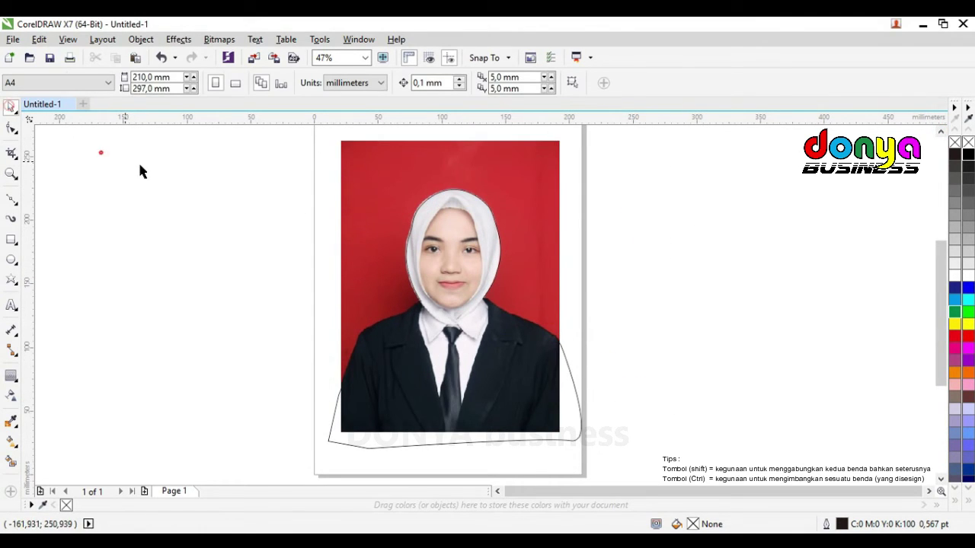
- Move the traced outline off the page to the right of the photo and undo the move
click(569, 374)
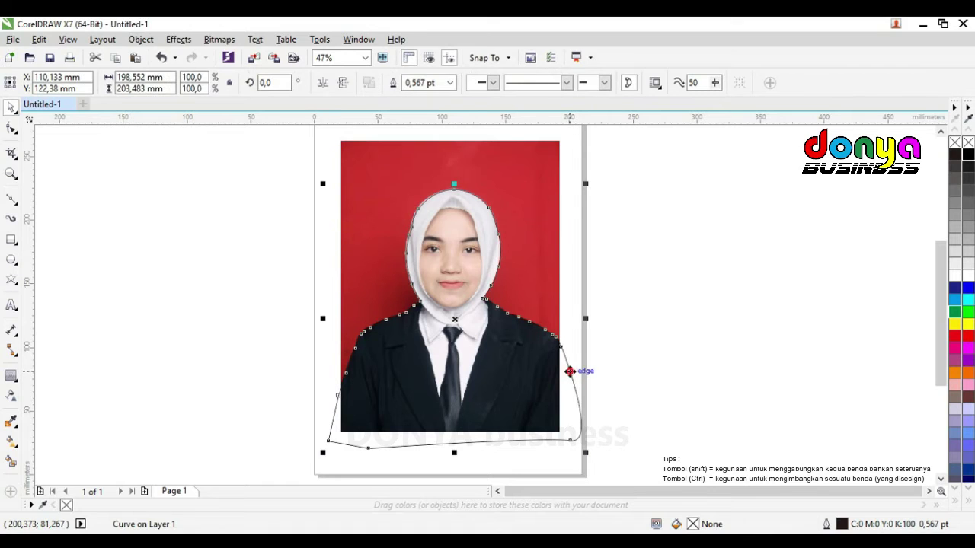
drag(568, 363, 885, 311)
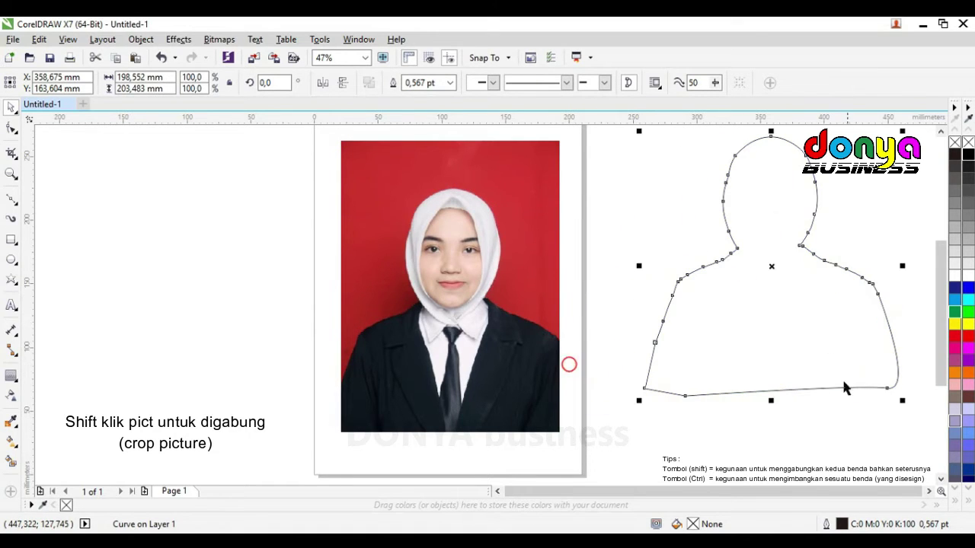
click(161, 57)
- Try to cut the traced outline's area out of the photo with Back Minus Front, and undo it
click(204, 144)
drag(292, 131, 667, 469)
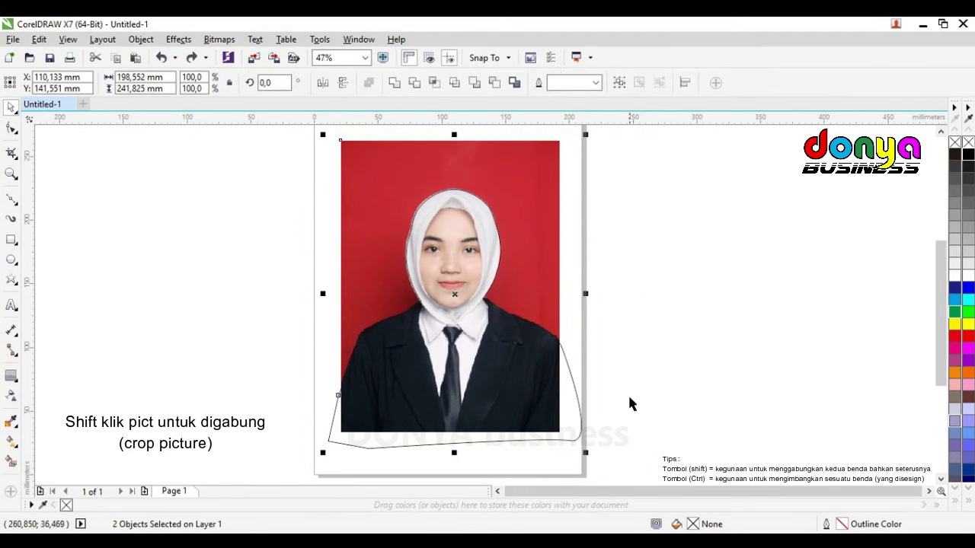
click(495, 83)
click(673, 183)
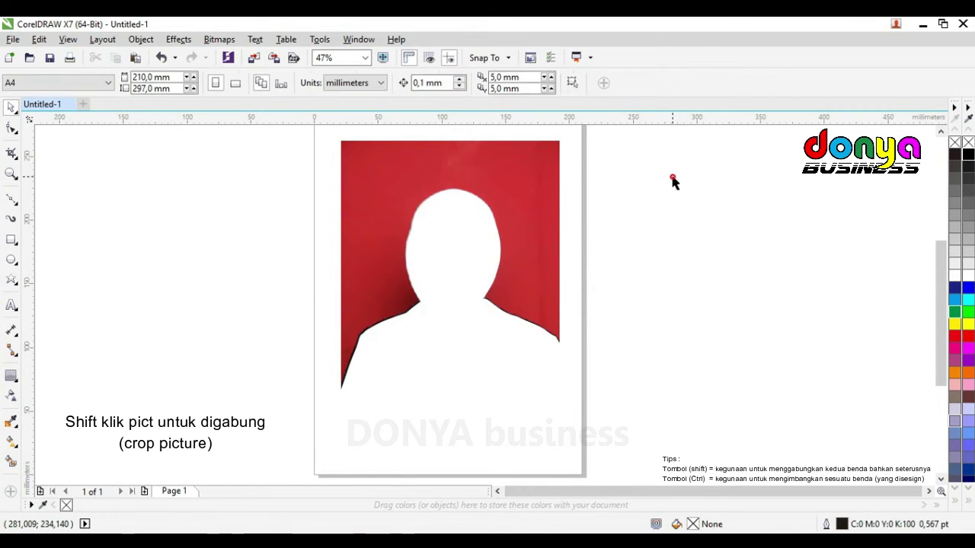
click(161, 57)
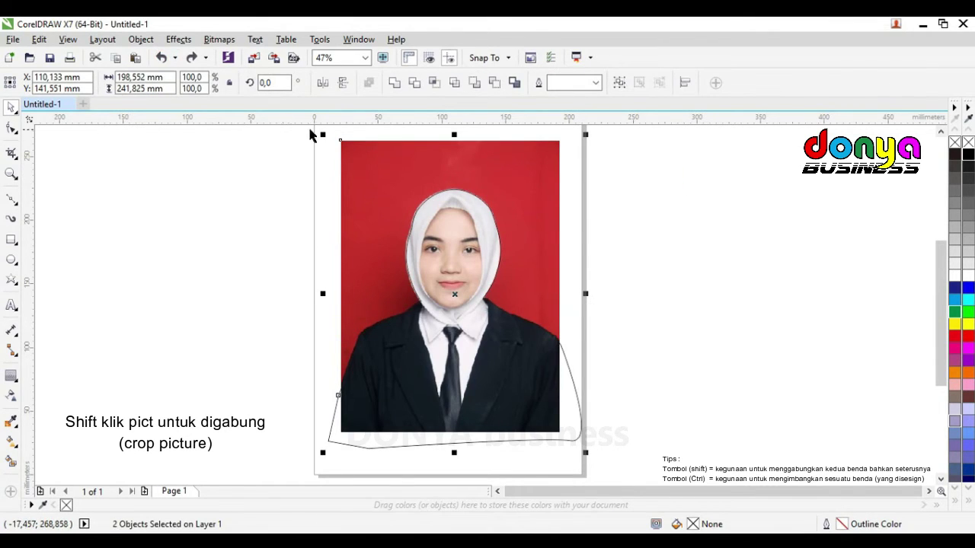
- Intersect the traced outline with the photo to create a cutout of the person
click(198, 192)
drag(294, 129, 660, 464)
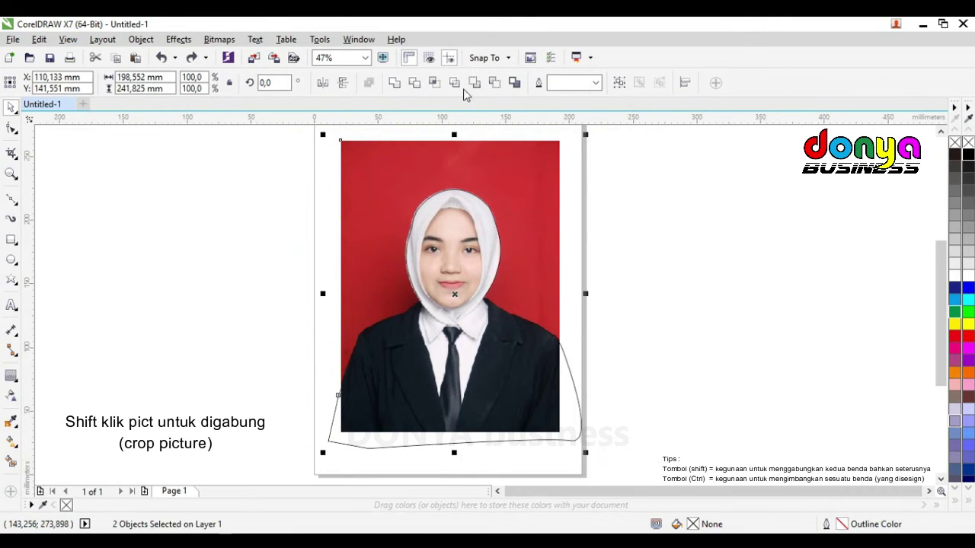
click(437, 85)
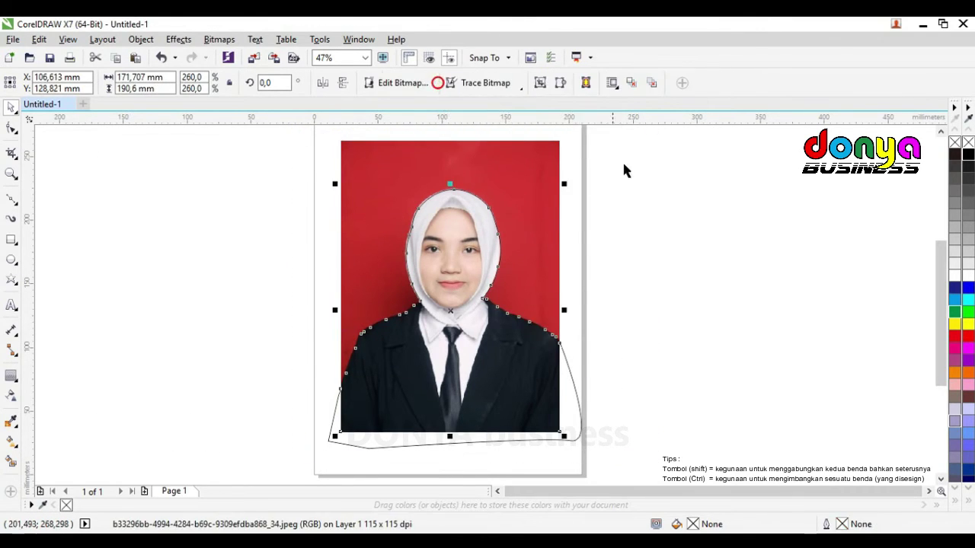
click(647, 186)
- Delete the original photo with the red background and the traced outline curve, keeping only the cutout
click(550, 190)
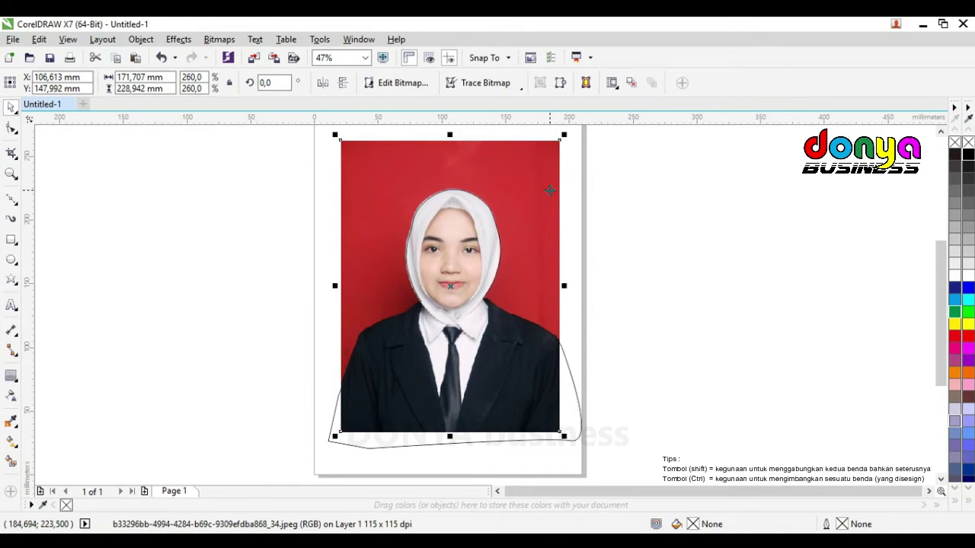
key(Delete)
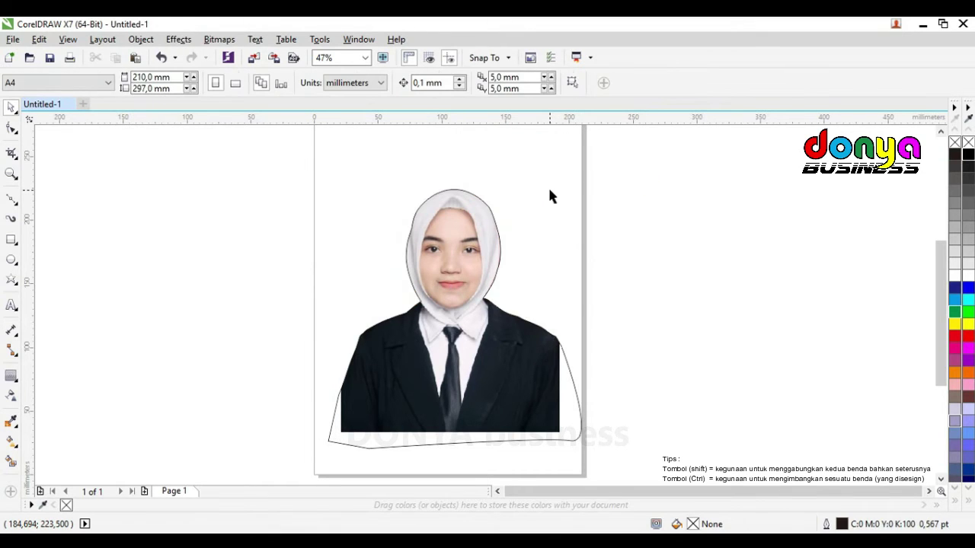
click(572, 378)
key(Delete)
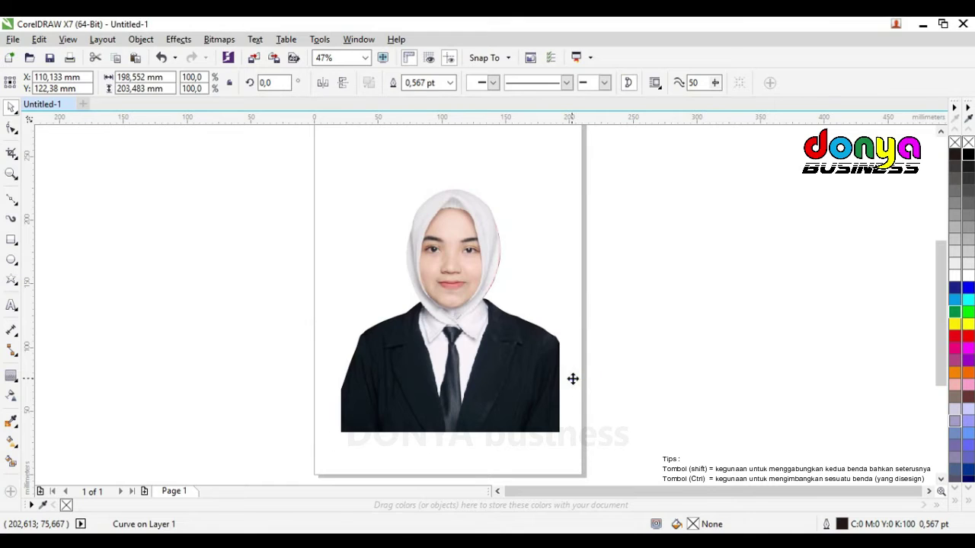
- Draw a rectangle about 131 mm wide and 193 mm high beside the page, left of the cutout
click(11, 239)
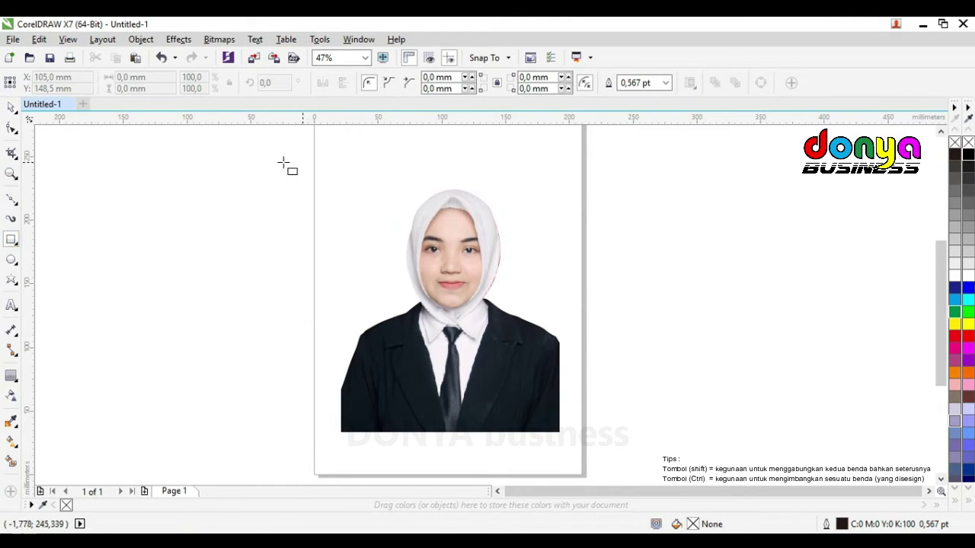
drag(133, 155, 301, 401)
click(12, 107)
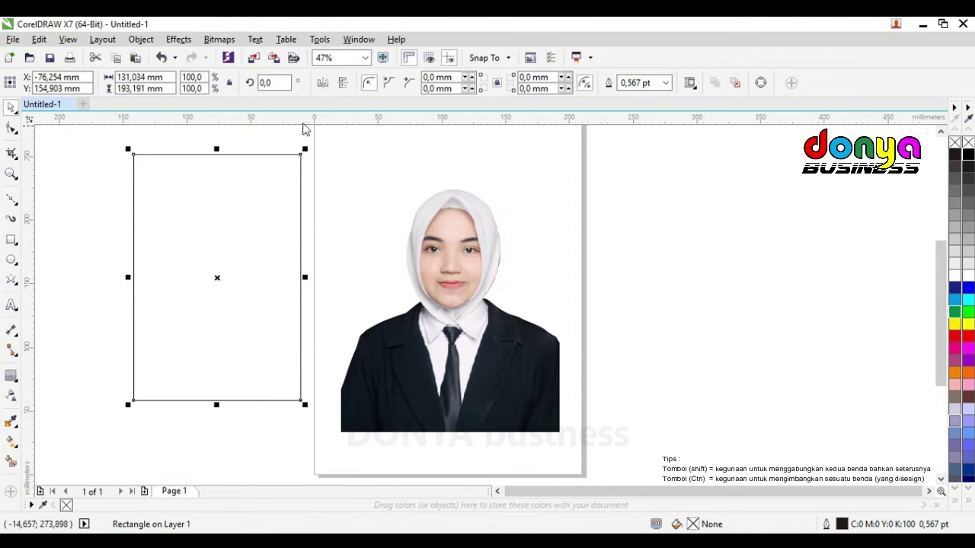
- Change the document units to centimeters and resize the rectangle to 4 cm wide and 6 cm high
click(402, 147)
click(347, 83)
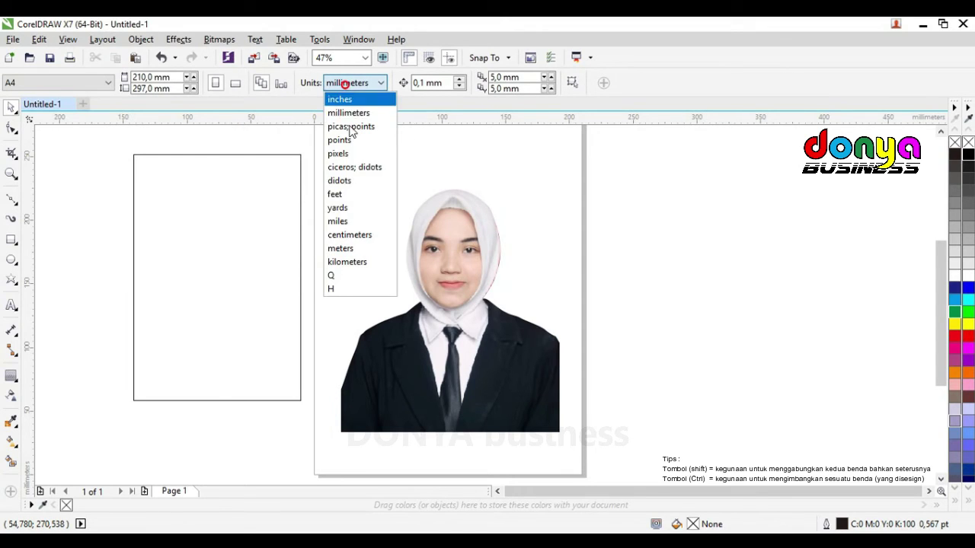
click(355, 234)
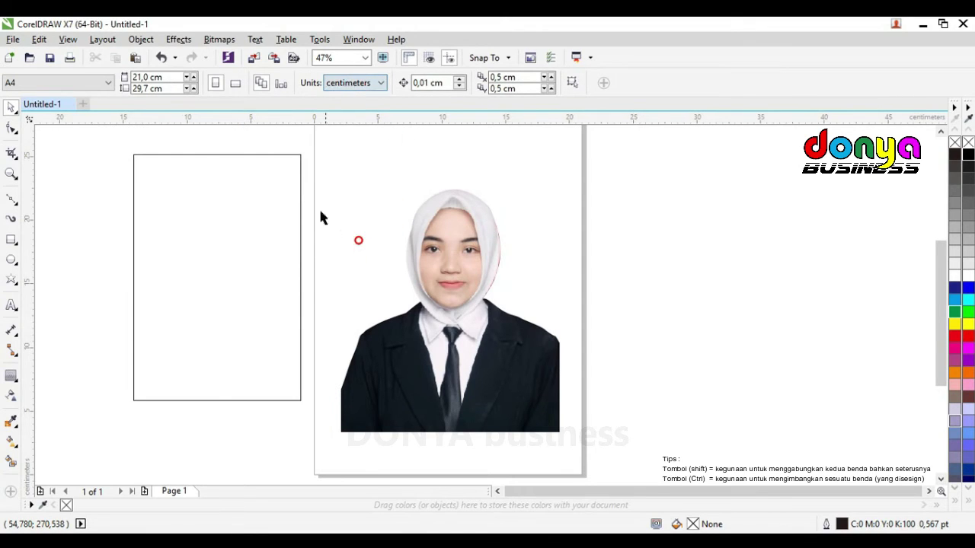
click(284, 156)
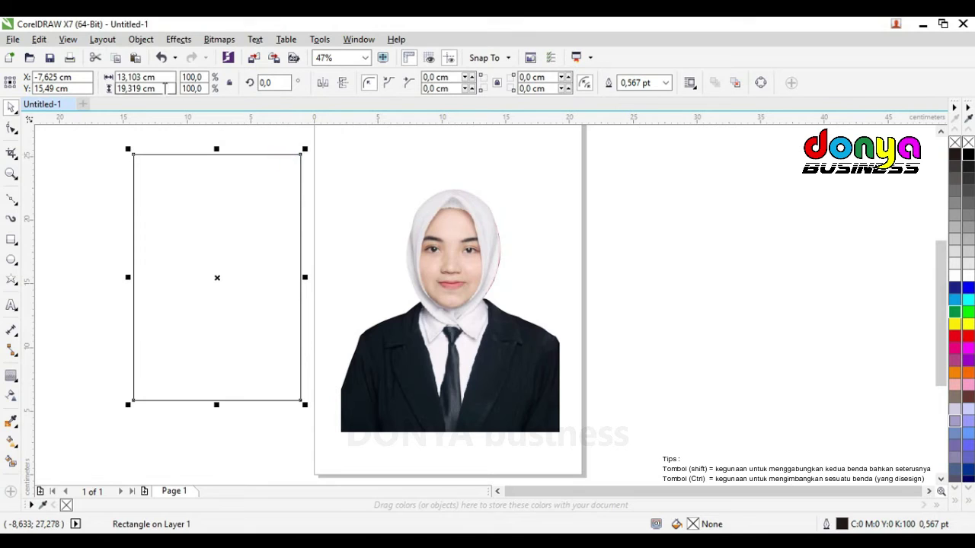
double_click(142, 77)
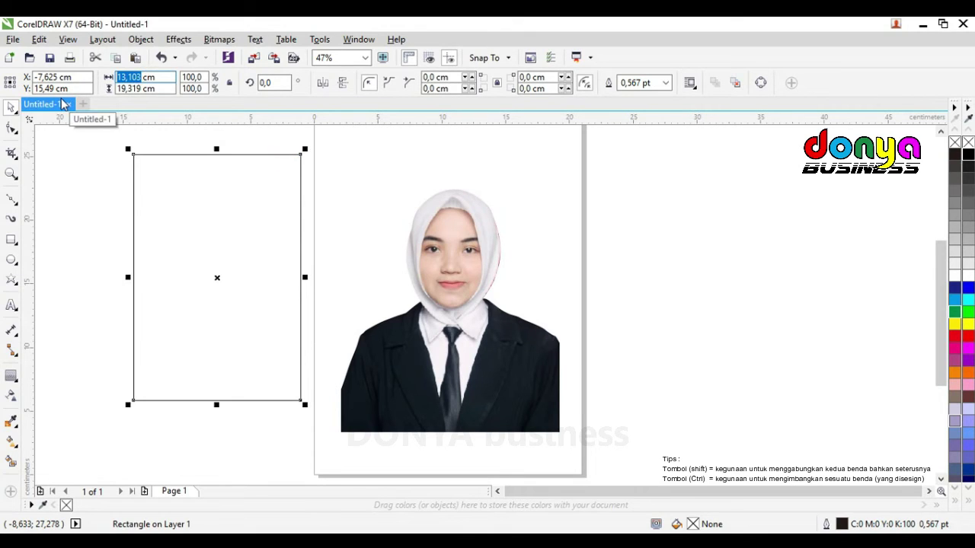
text(4)
double_click(141, 86)
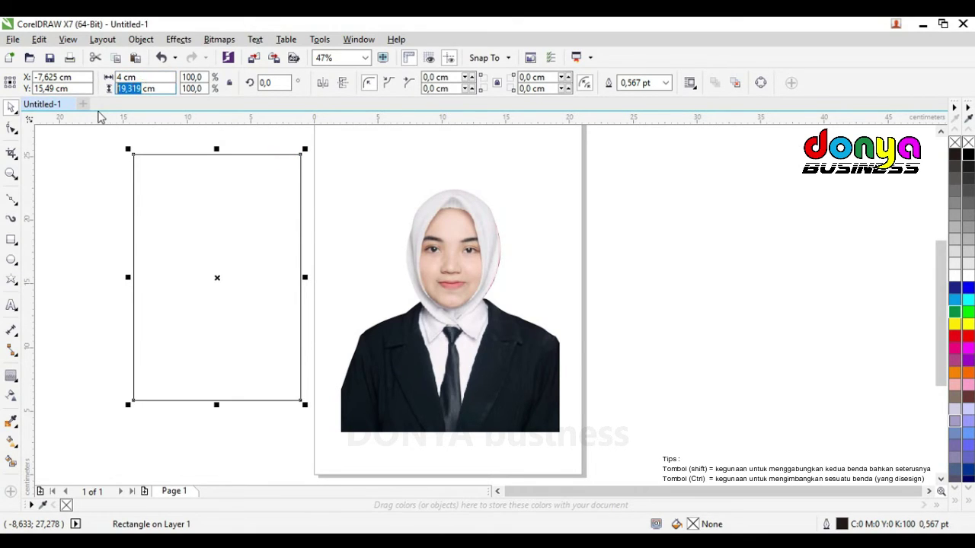
text(6)
key(Return)
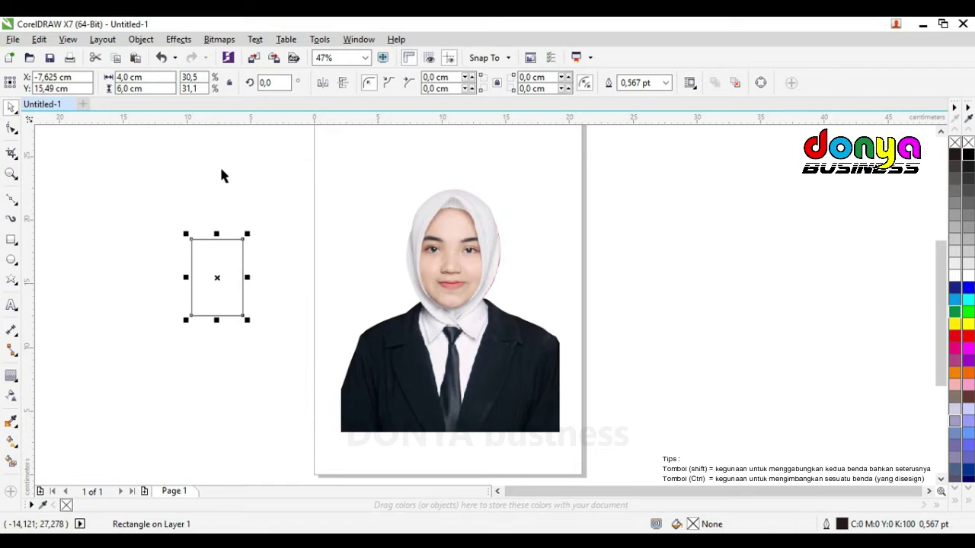
- Fill the rectangle with blue and darken the fill slightly to #1010E0
click(968, 289)
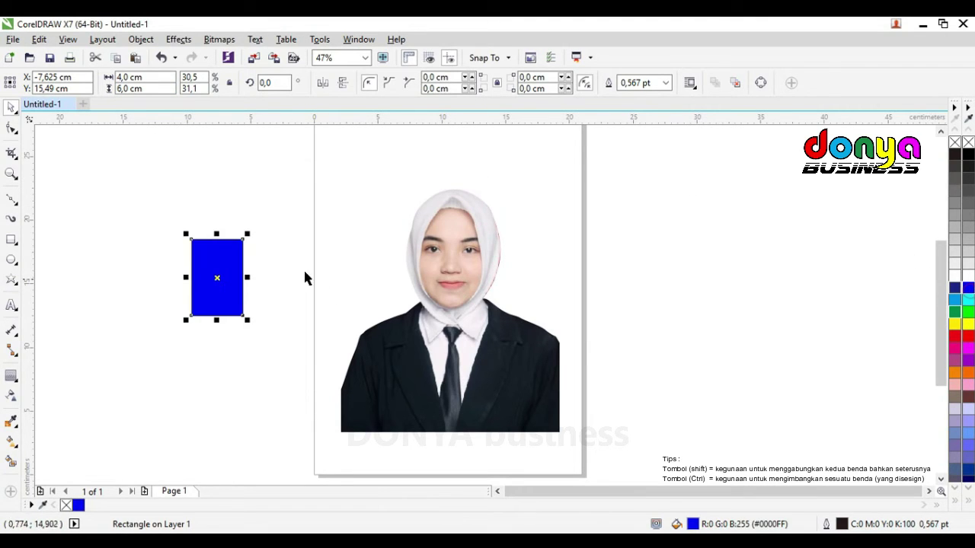
double_click(693, 524)
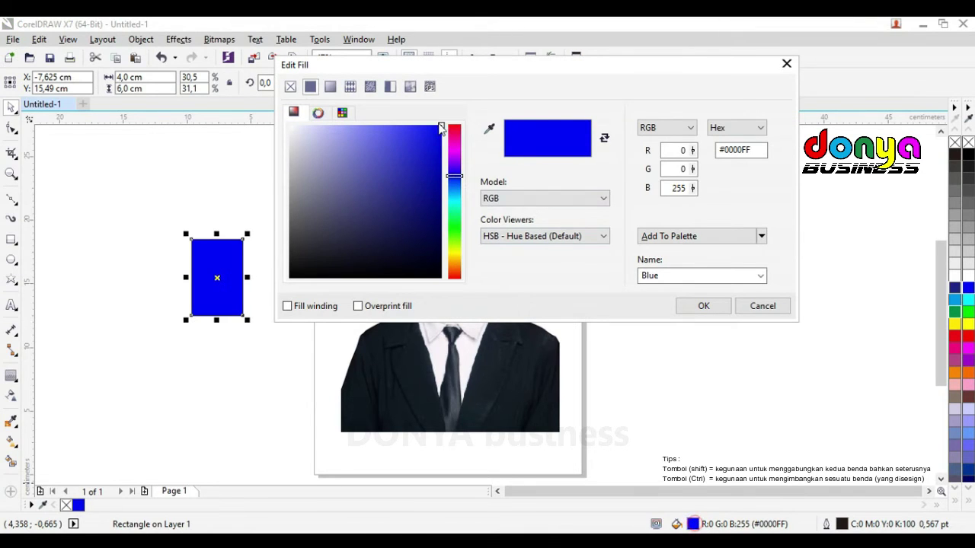
mouse_move(440, 128)
mouse_down()
mouse_move(431, 142)
mouse_move(413, 136)
mouse_move(420, 130)
mouse_up()
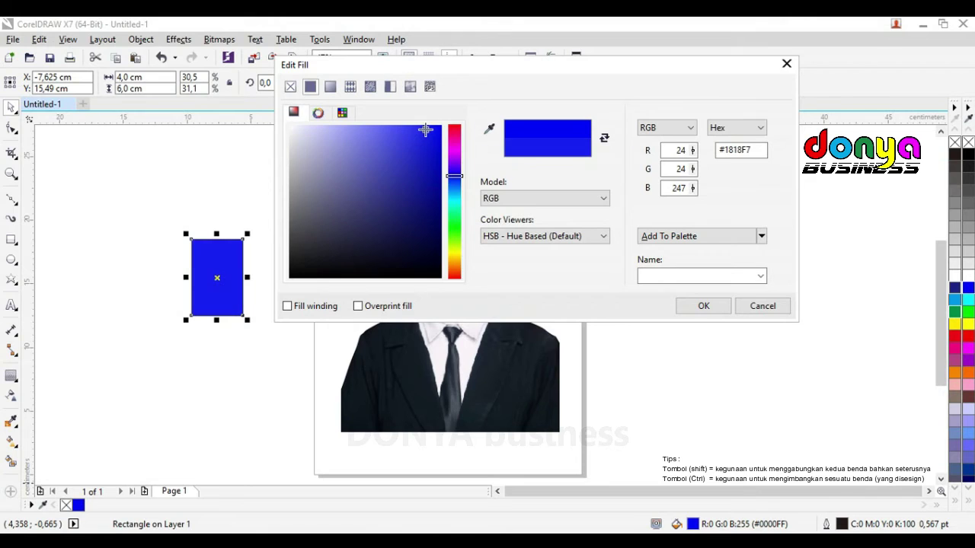
mouse_move(428, 138)
mouse_down()
mouse_move(405, 160)
mouse_move(430, 137)
mouse_up()
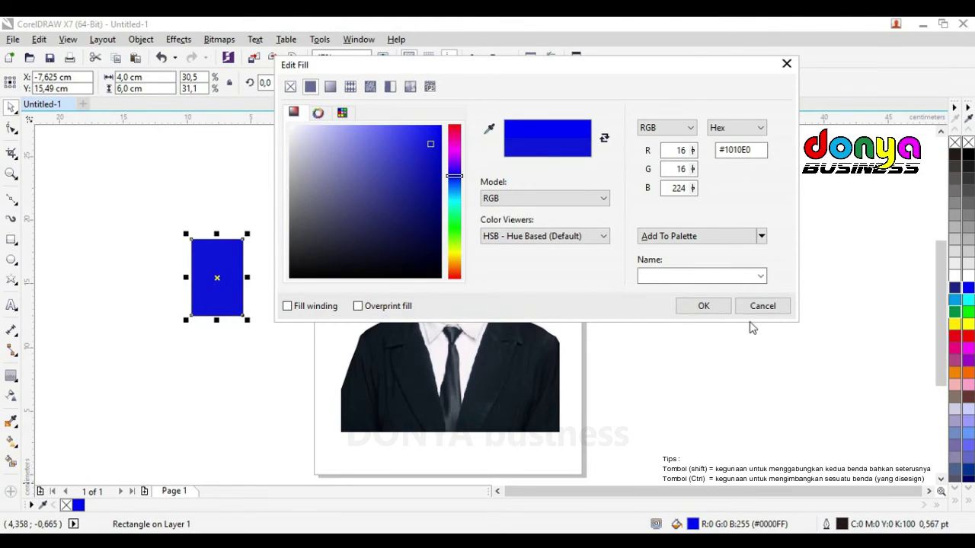
click(703, 306)
click(662, 322)
- Remove the blue rectangle's outline by setting its width to None
click(237, 276)
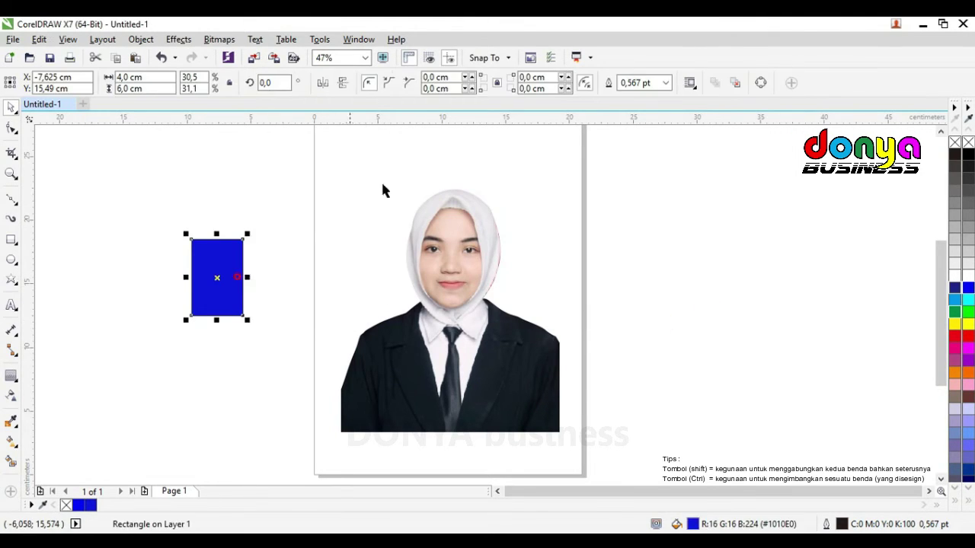
click(666, 82)
click(648, 99)
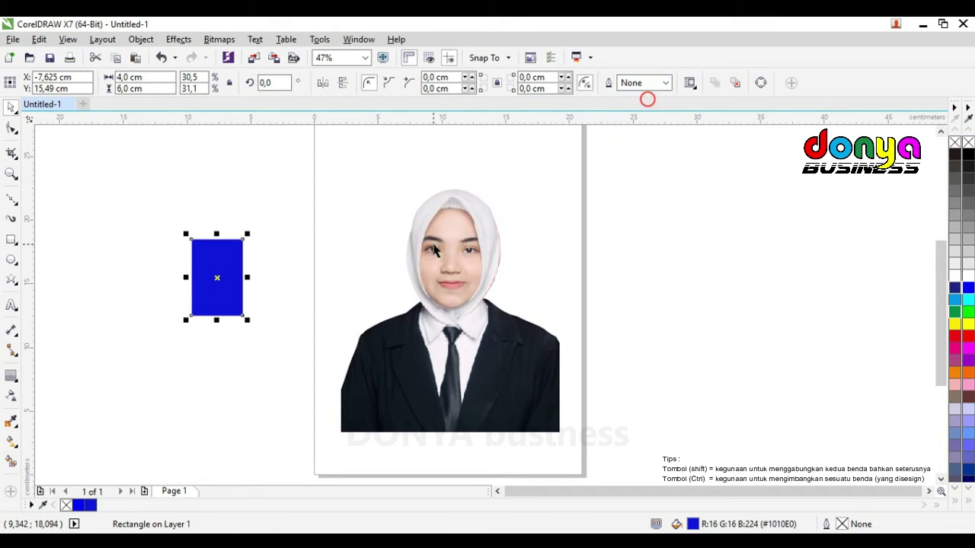
- Scale the portrait cutout down to about the rectangle's height and place both side by side on the page's upper half
click(434, 252)
drag(562, 184, 495, 201)
click(223, 289)
drag(222, 289, 444, 238)
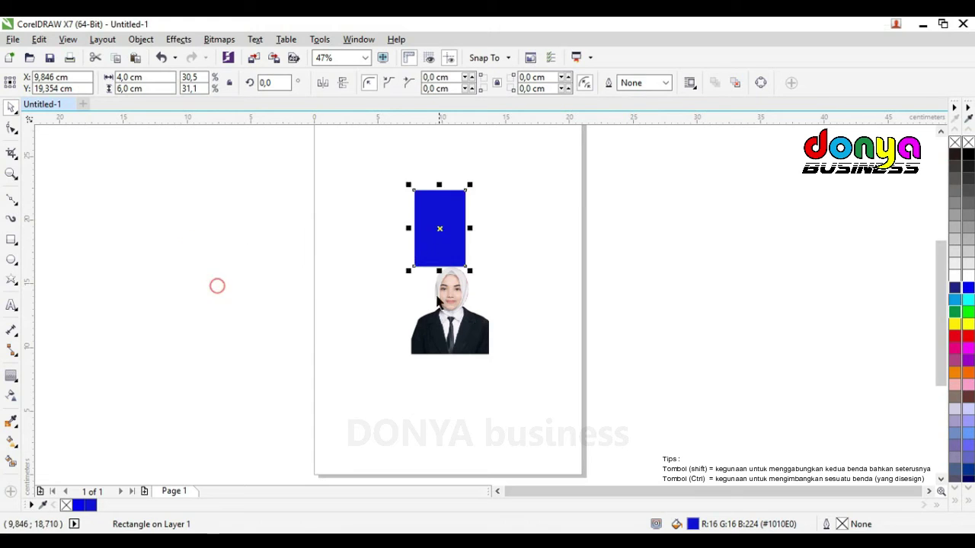
drag(437, 302, 499, 221)
- Move the cutout's nodes along the headscarf's right edge inward with the Shape tool to trim the red fringe
click(12, 174)
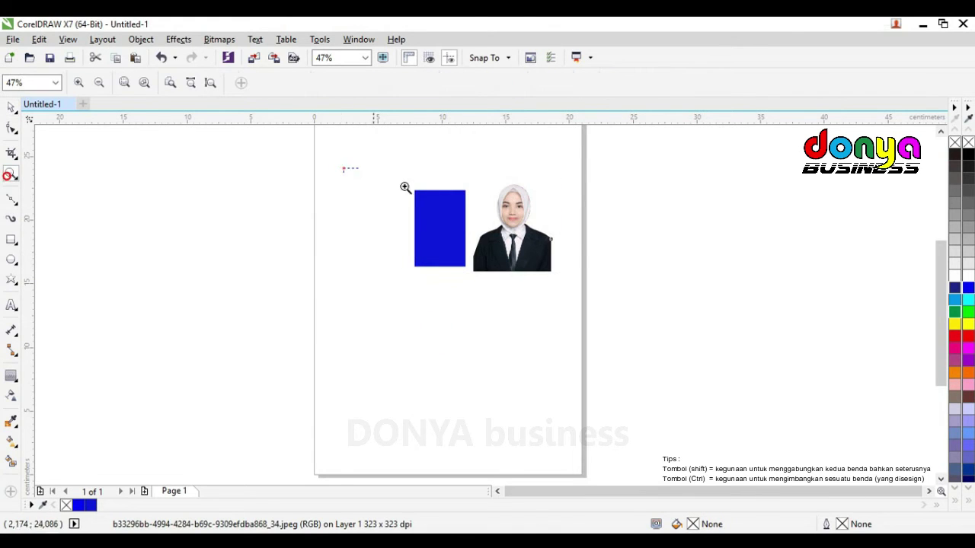
drag(406, 188, 608, 302)
drag(221, 154, 756, 435)
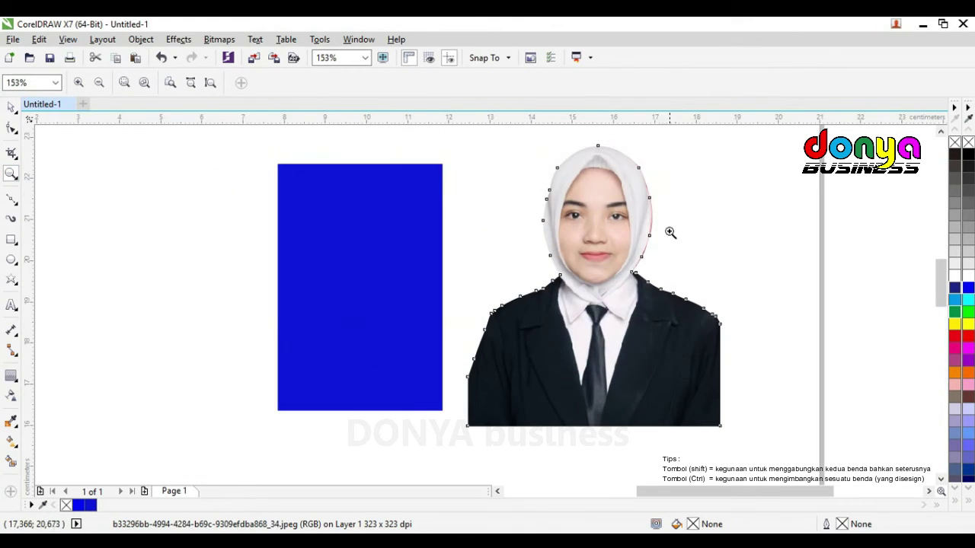
drag(617, 188, 687, 256)
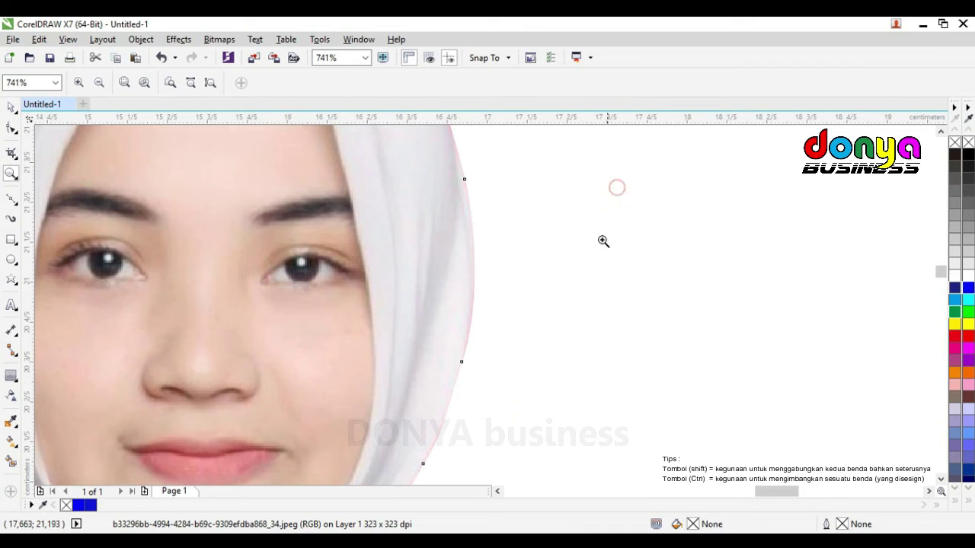
click(11, 126)
drag(463, 364, 454, 371)
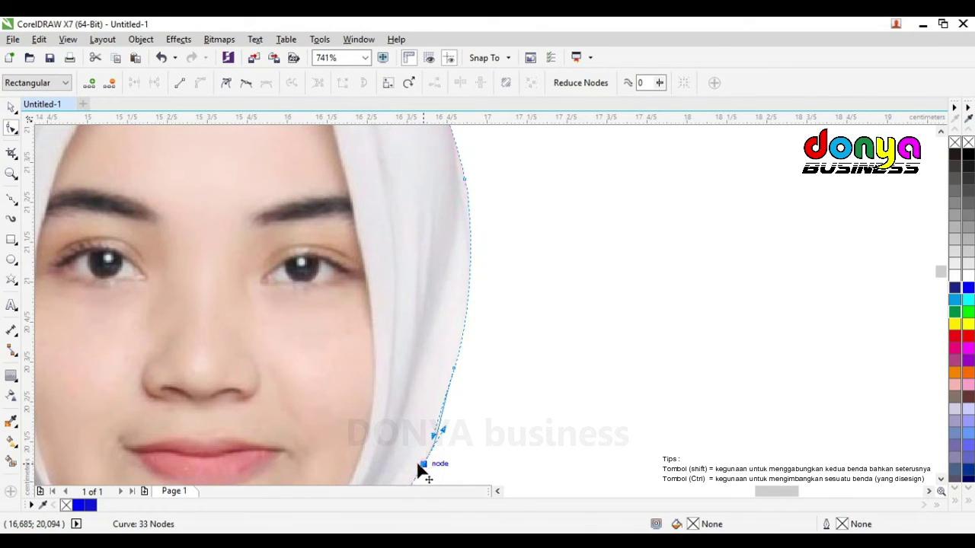
drag(421, 464, 414, 465)
click(941, 132)
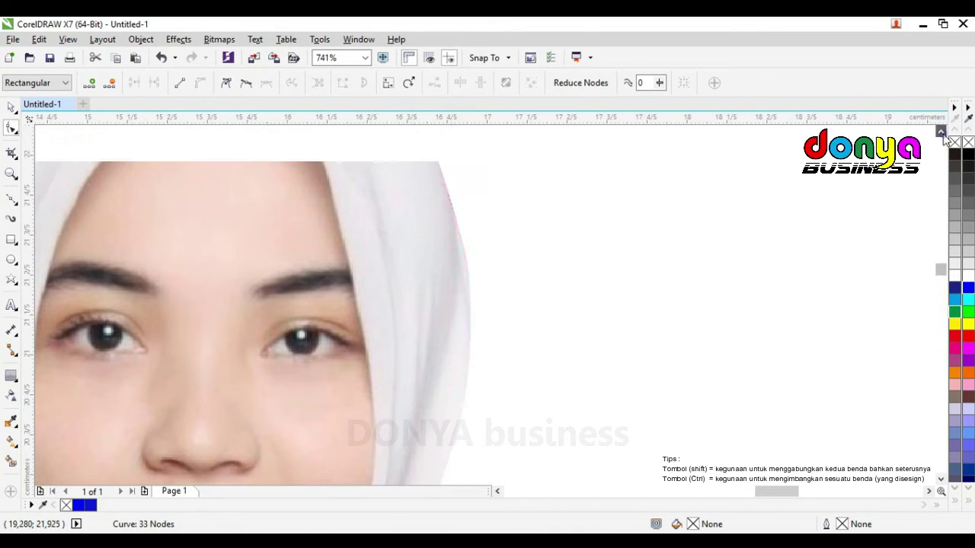
drag(464, 324, 456, 324)
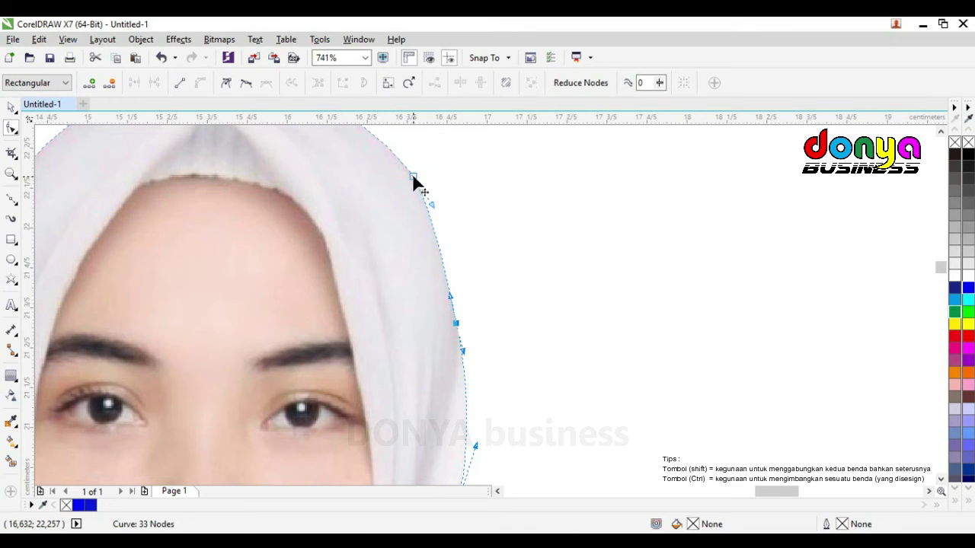
drag(413, 177, 403, 176)
- Move the nodes at the headscarf's crown and upper left inward to trim the remaining red fringe
double_click(11, 174)
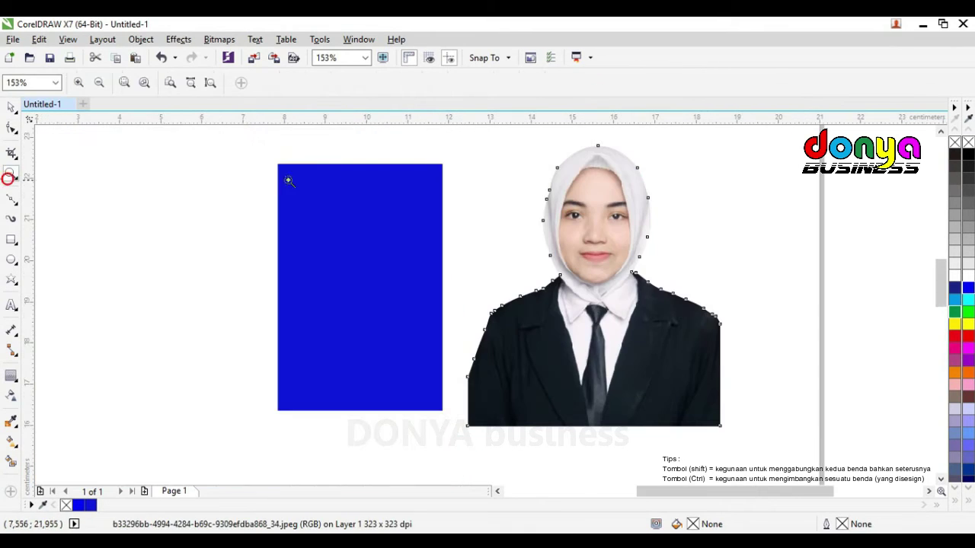
drag(511, 141, 679, 198)
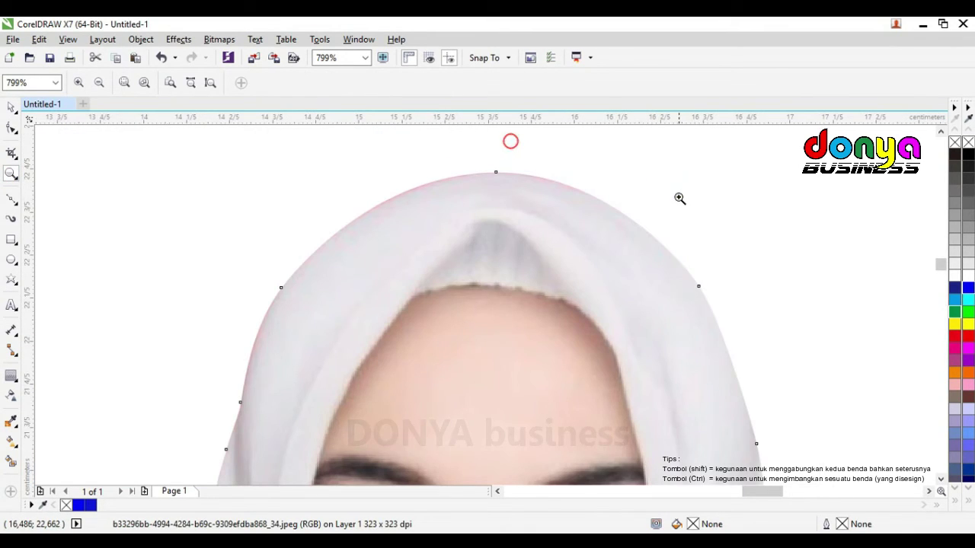
click(11, 128)
click(496, 174)
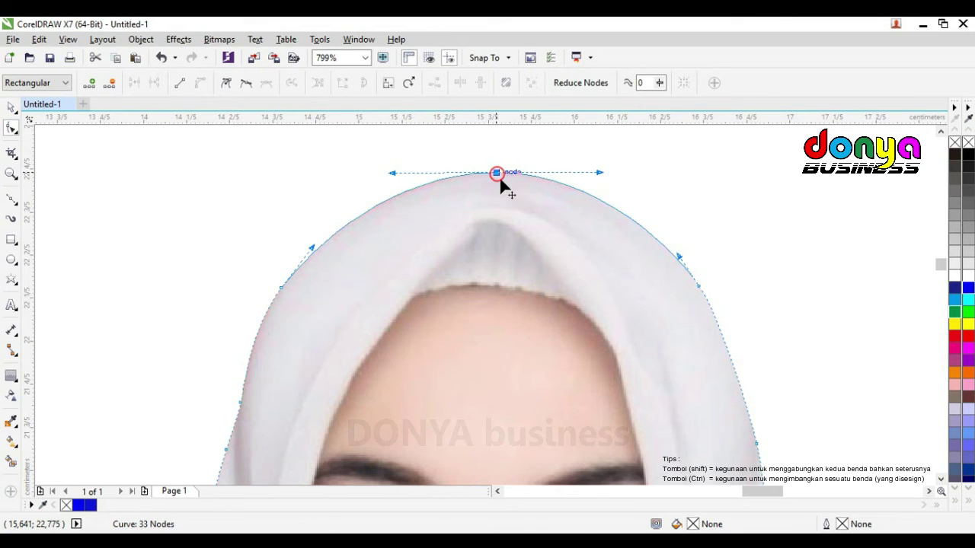
drag(497, 174, 465, 197)
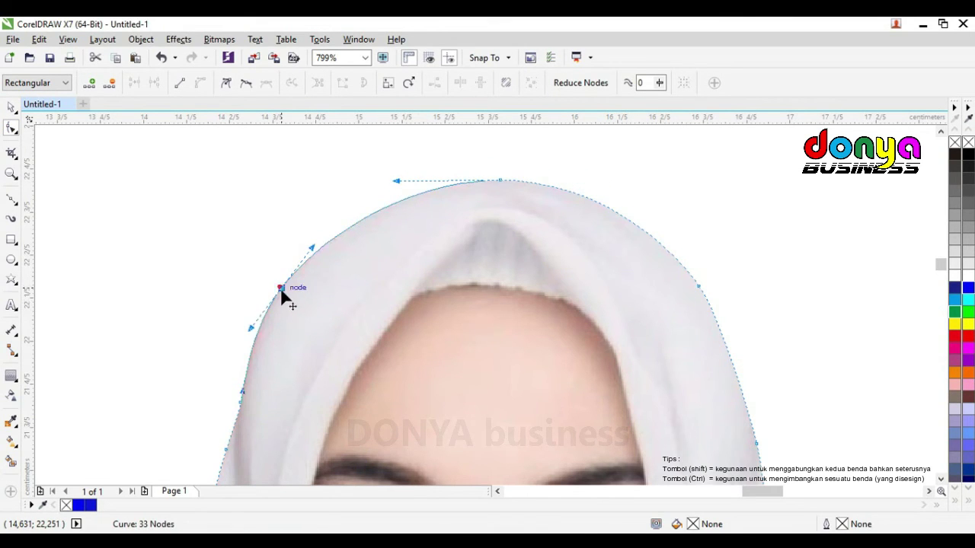
drag(281, 290, 287, 293)
- Adjust the two nodes on the headscarf's left edge at forehead and eyebrow height to hug the fabric
scroll(939, 476, down, 3)
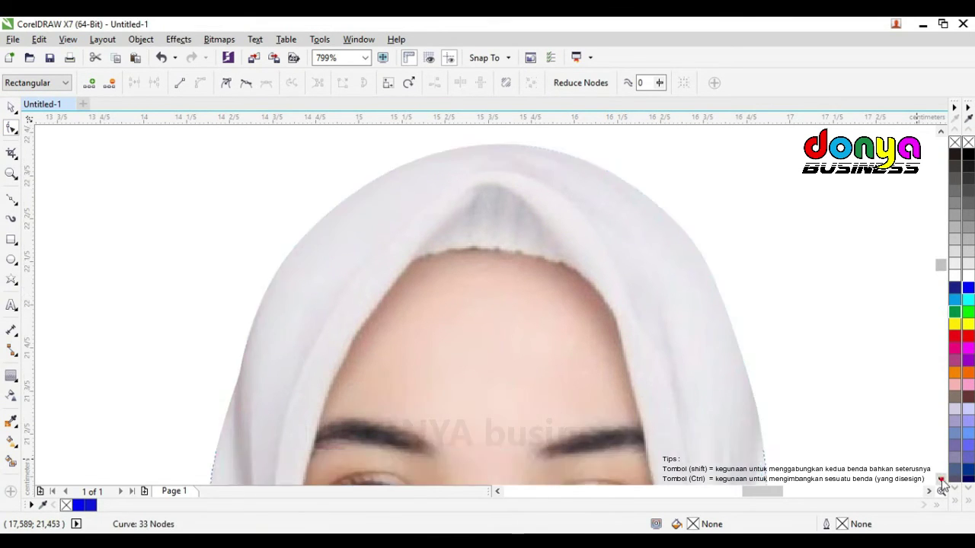
drag(232, 304, 228, 308)
click(241, 259)
mouse_move(241, 260)
mouse_down()
mouse_move(218, 251)
mouse_move(246, 257)
mouse_move(244, 249)
mouse_up()
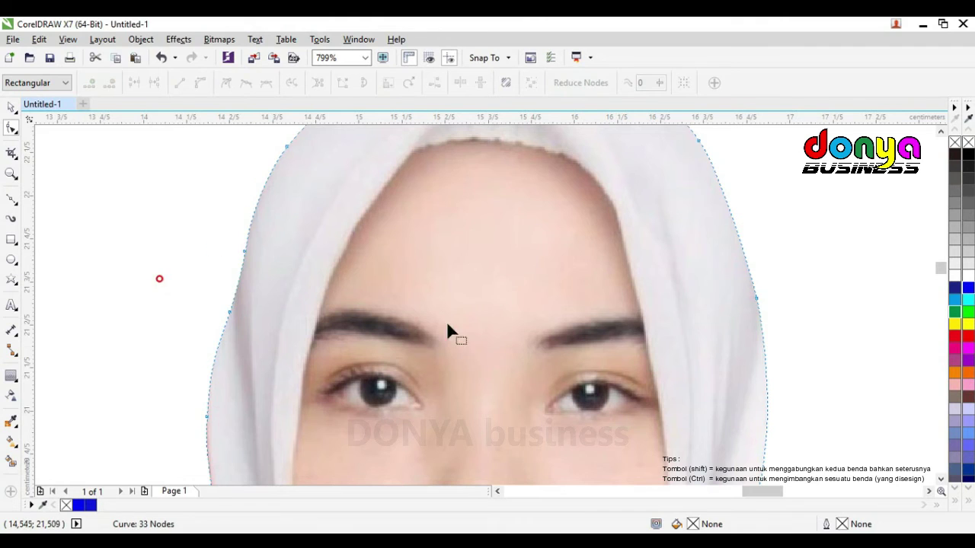
- Move the nodes on the headscarf's left edge at eye and mouth height inward to trim the red fringe
scroll(936, 480, down, 2)
scroll(192, 328, down, 2)
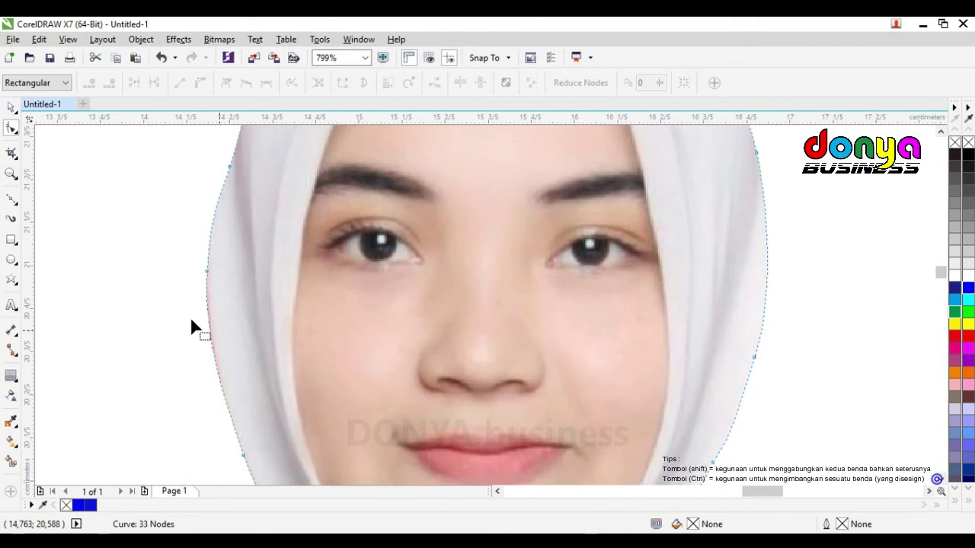
drag(207, 271, 187, 272)
drag(188, 274, 211, 277)
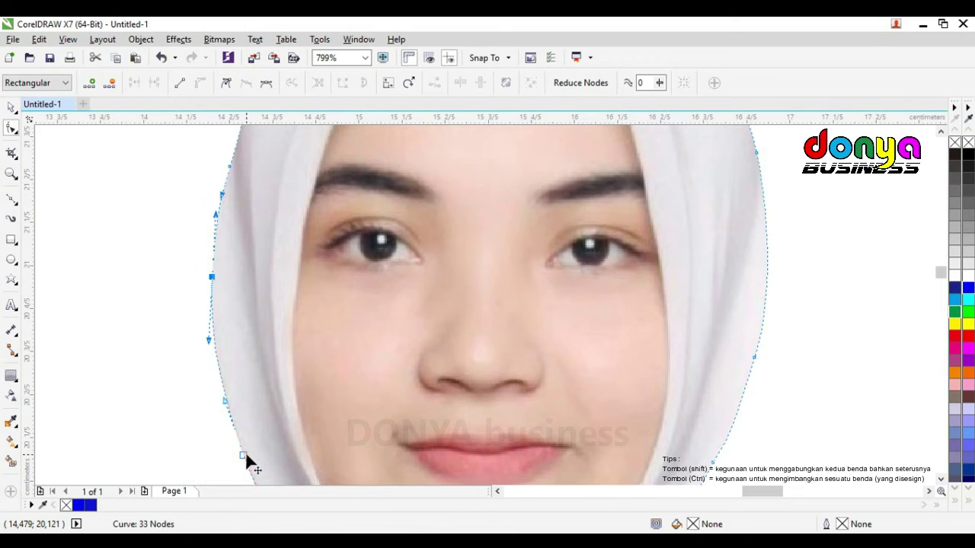
drag(244, 454, 224, 455)
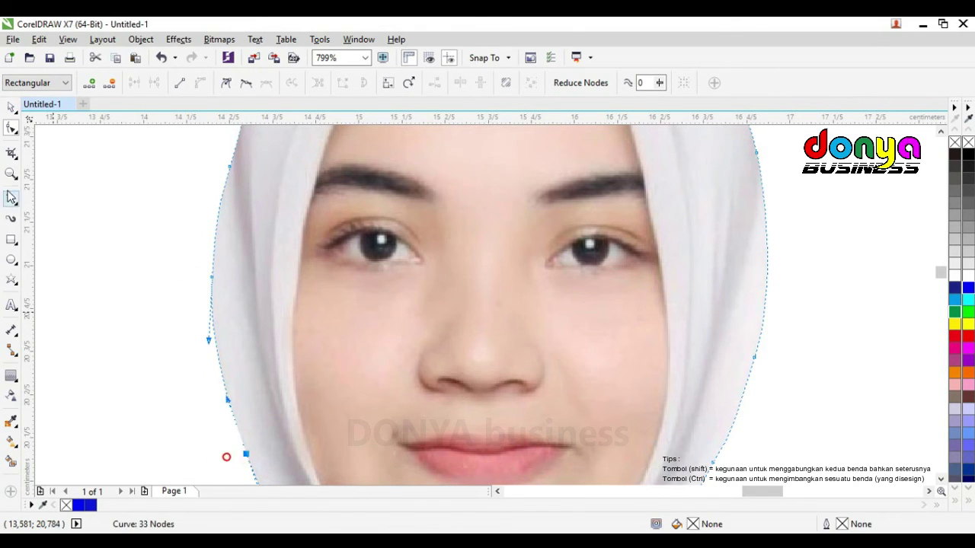
click(12, 173)
right_click(295, 274)
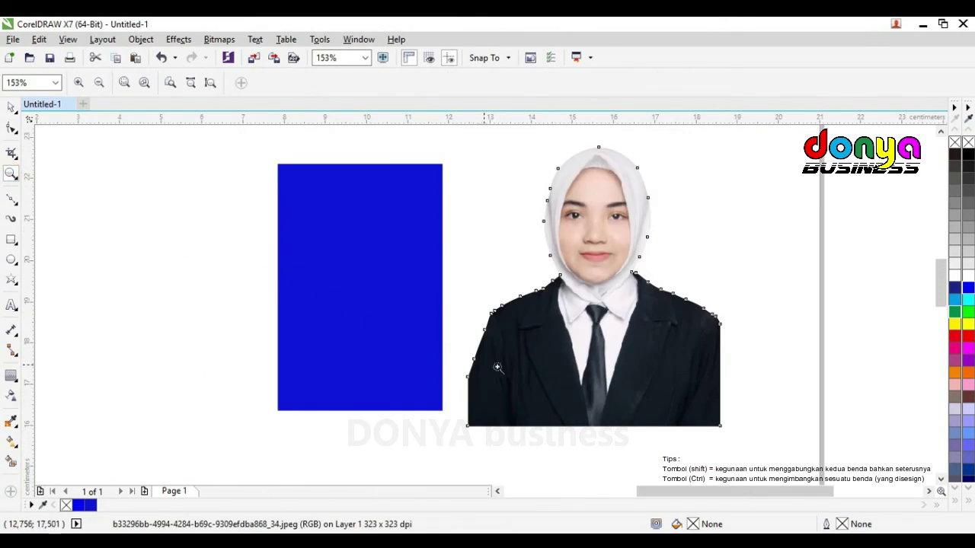
click(11, 107)
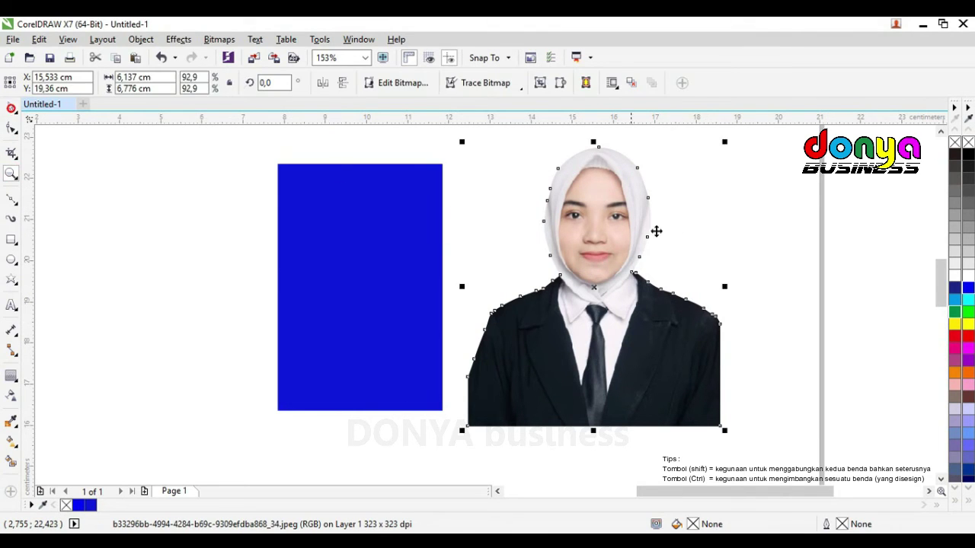
click(712, 217)
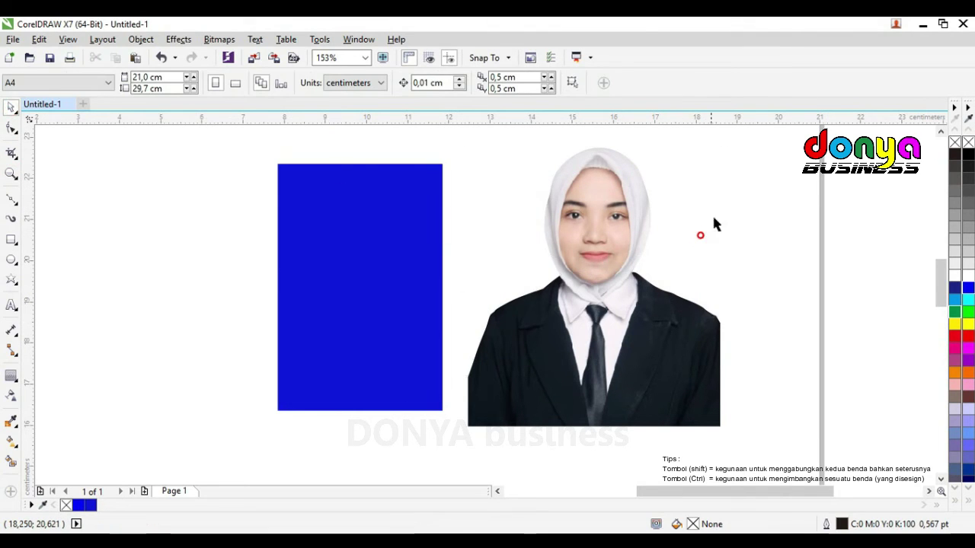
- Scale the portrait cutout down proportionally about its centre to about 5.47 × 6.04 cm, matching the blue rectangle's height
click(631, 321)
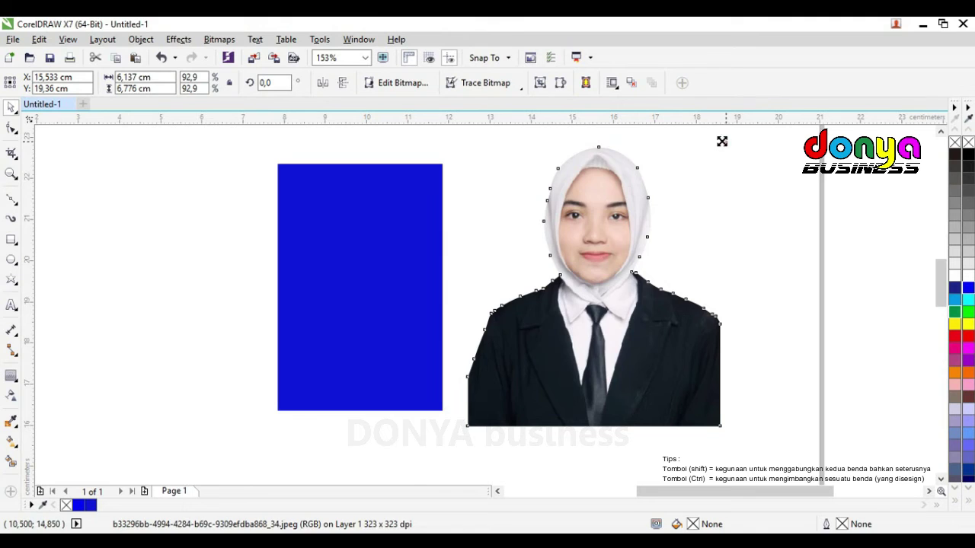
drag(725, 141, 710, 157)
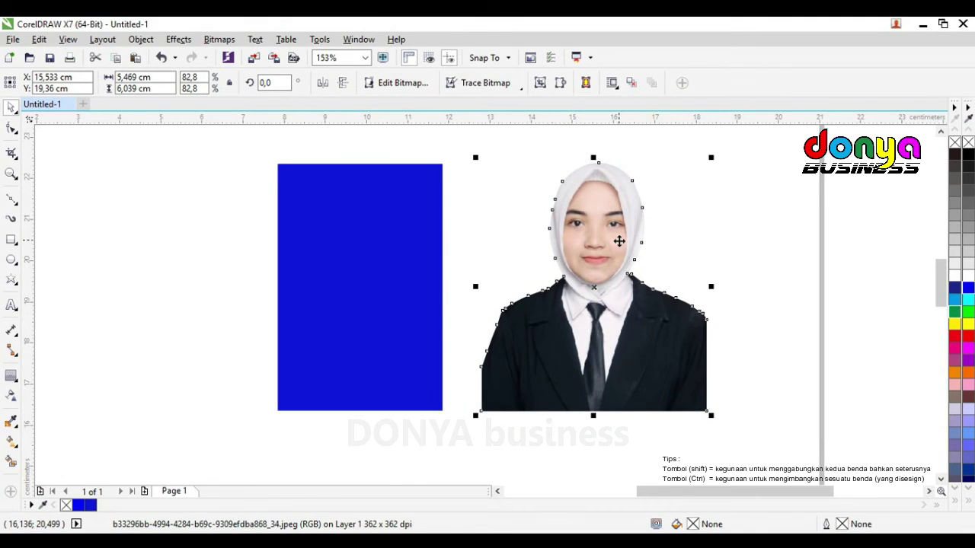
click(342, 246)
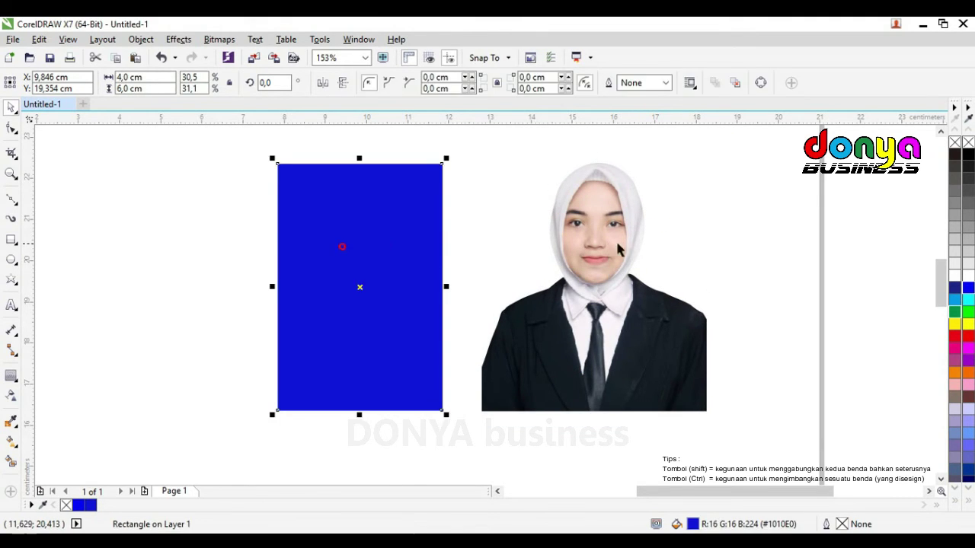
click(688, 241)
click(620, 245)
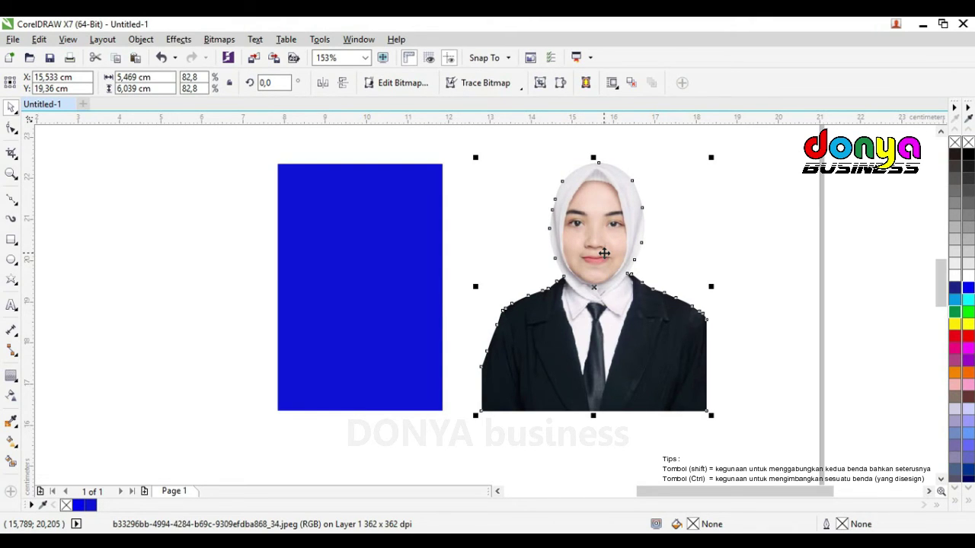
- Try to place the portrait cutout over the blue rectangle by moving it there and back
drag(604, 253, 413, 280)
drag(495, 373, 657, 337)
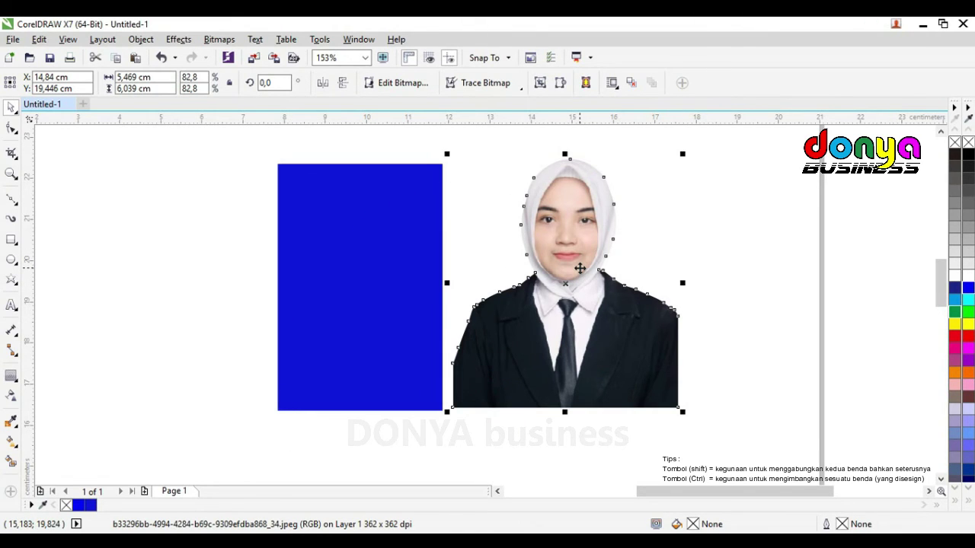
key(Up)
key(Right)
drag(636, 316, 824, 306)
drag(569, 312, 359, 337)
drag(452, 374, 671, 321)
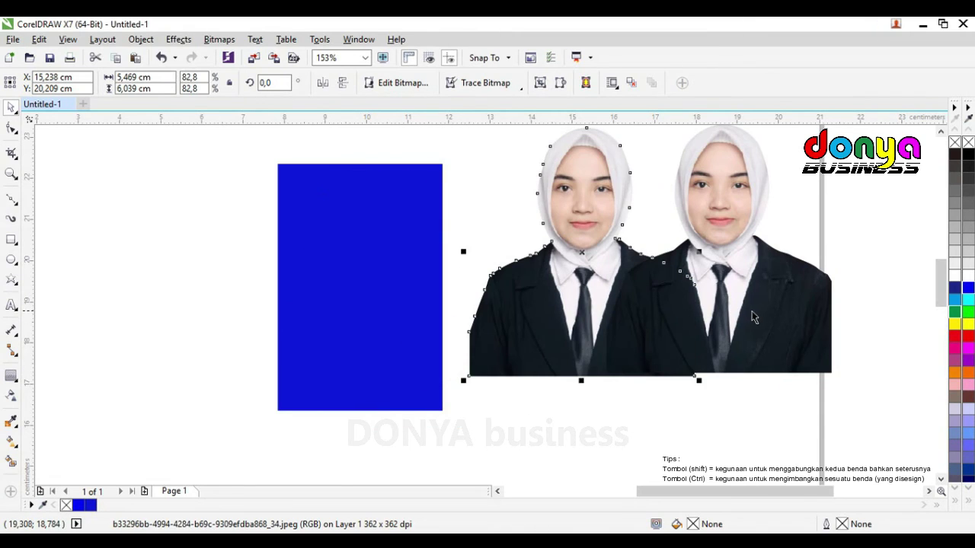
- Delete the extra portrait copy and move the remaining cutout back beside the blue rectangle
click(759, 307)
key(Delete)
drag(598, 249, 585, 283)
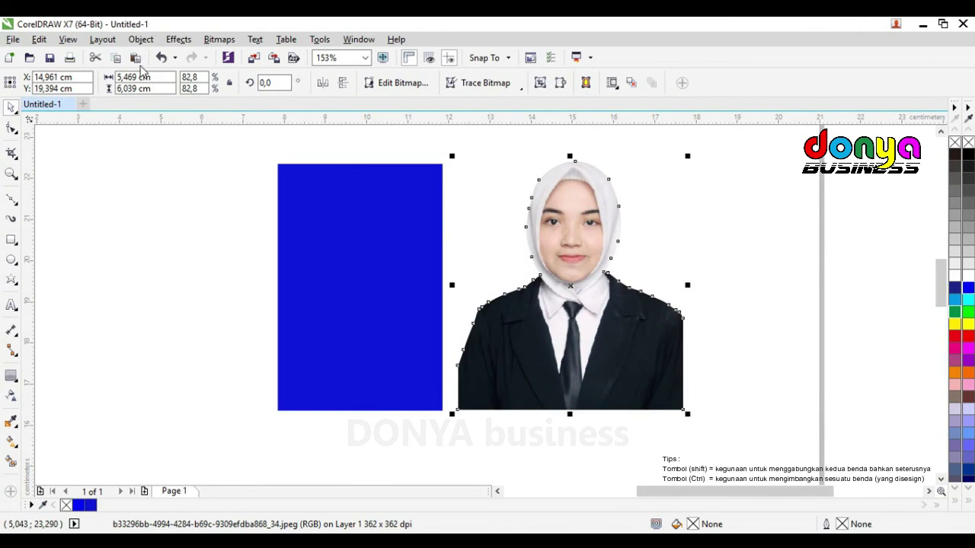
- Cut the portrait cutout and paste it back so that it stacks in front of the blue rectangle
click(69, 40)
mouse_move(38, 39)
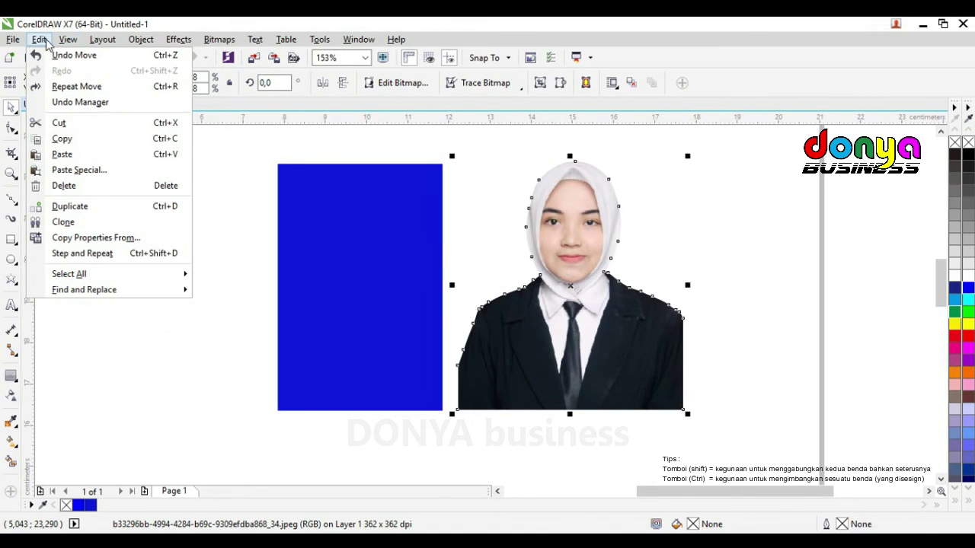
click(76, 122)
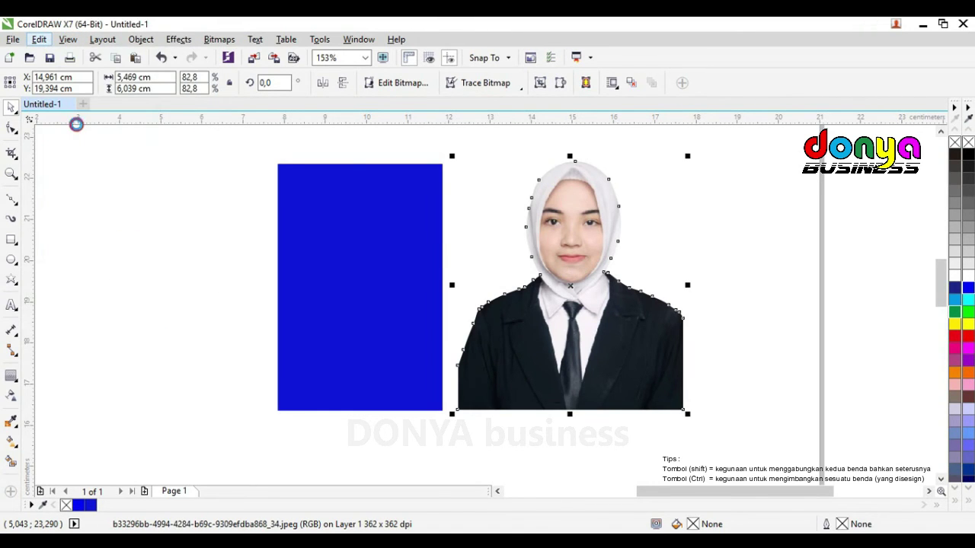
click(69, 40)
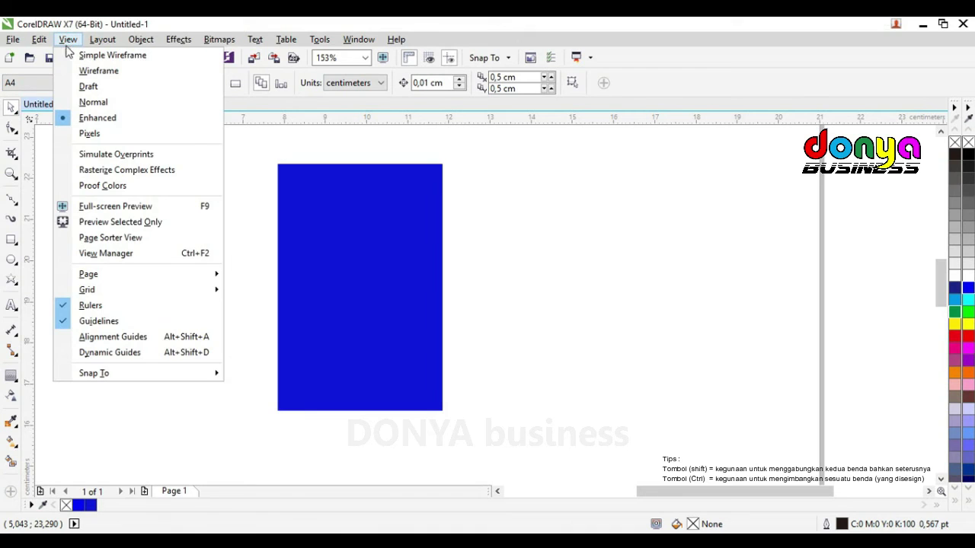
mouse_move(33, 40)
click(62, 154)
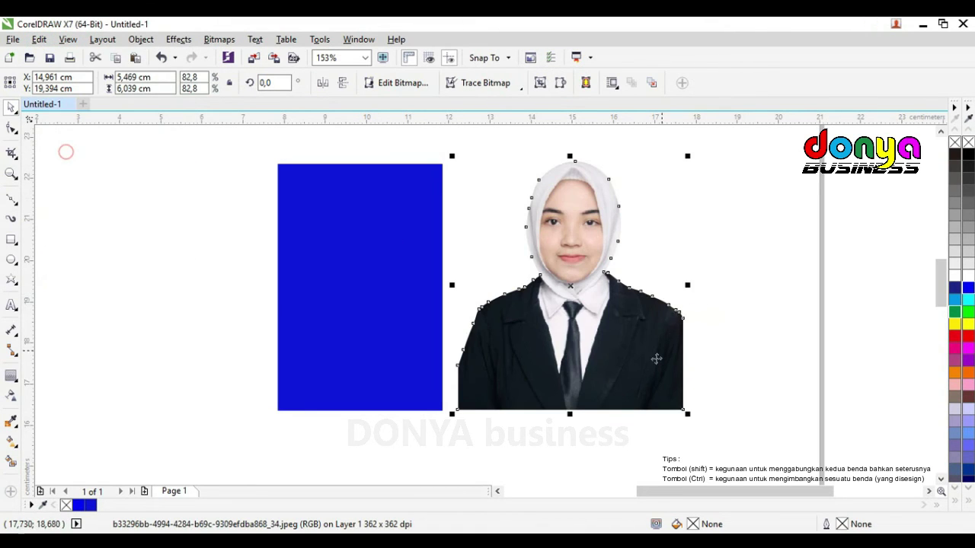
- Position the portrait centred over the blue rectangle, with the shoulders and lower jacket extending past its edges
drag(655, 355, 445, 379)
drag(415, 340, 412, 350)
click(564, 347)
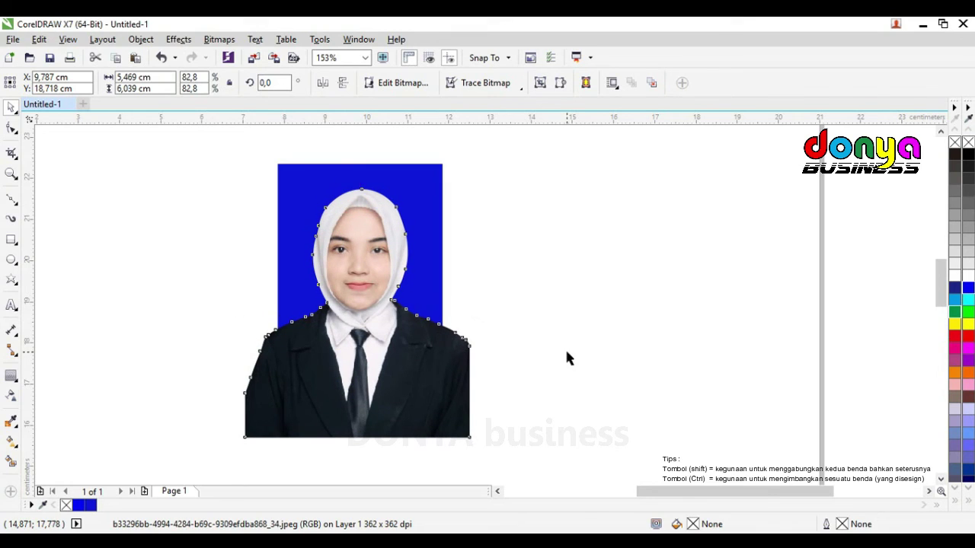
- Copy the blue rectangle and paste the duplicate in place on top of the portrait
click(431, 282)
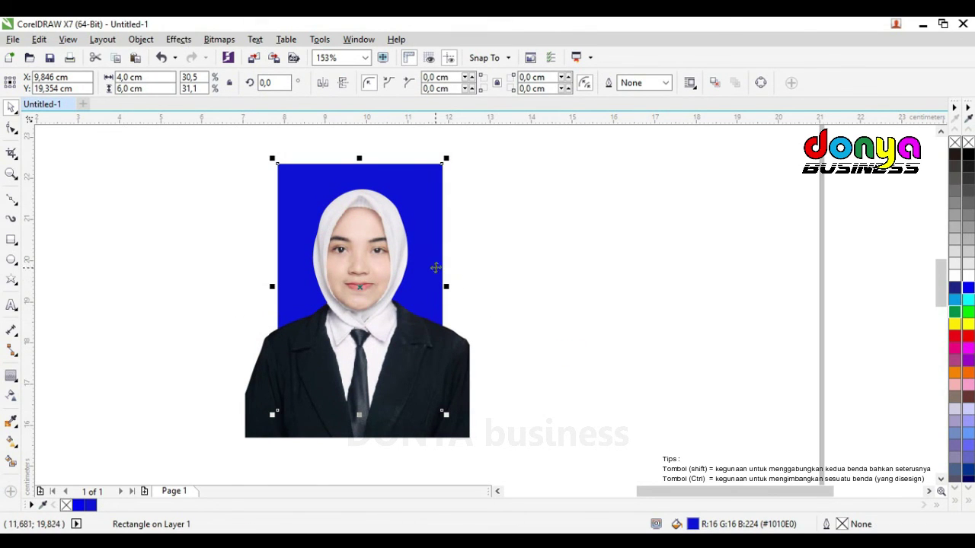
click(507, 258)
click(411, 194)
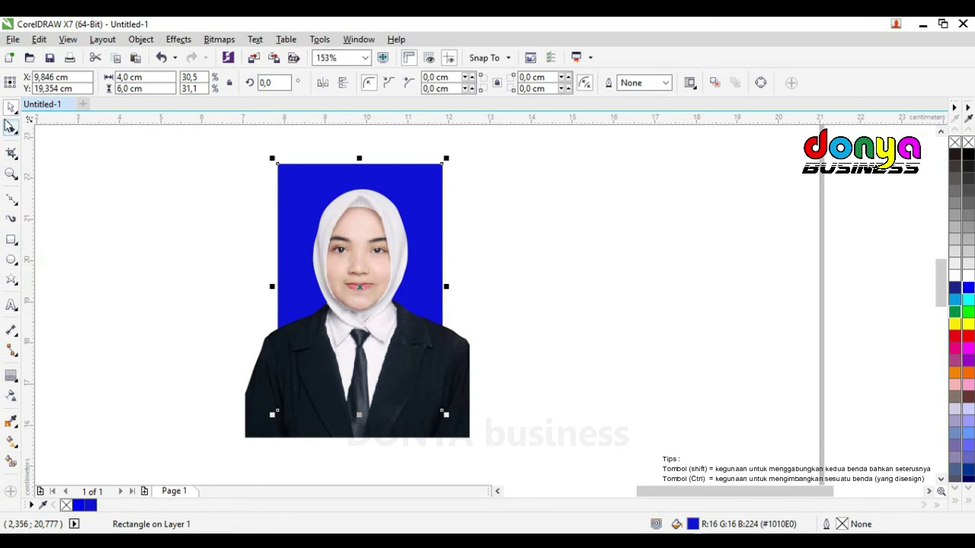
click(170, 160)
click(403, 175)
click(42, 40)
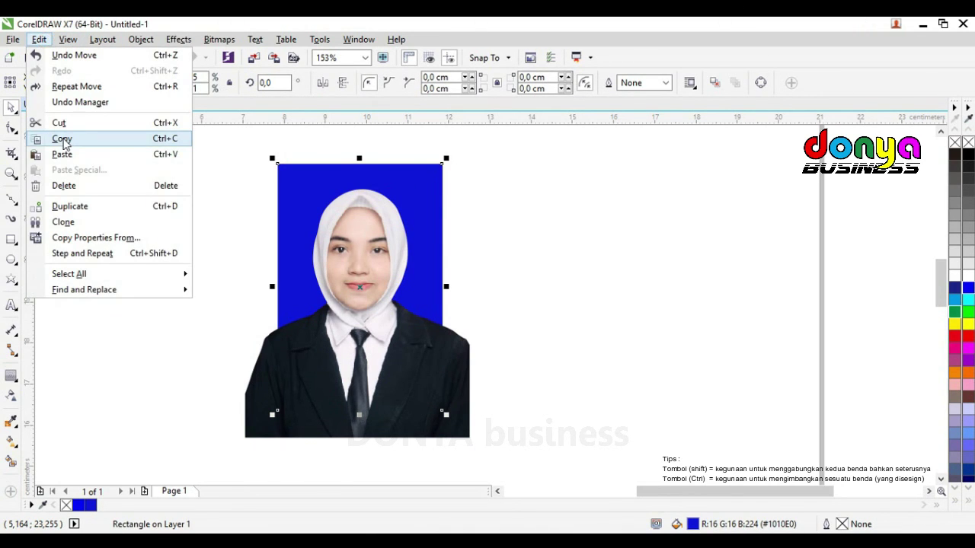
click(62, 141)
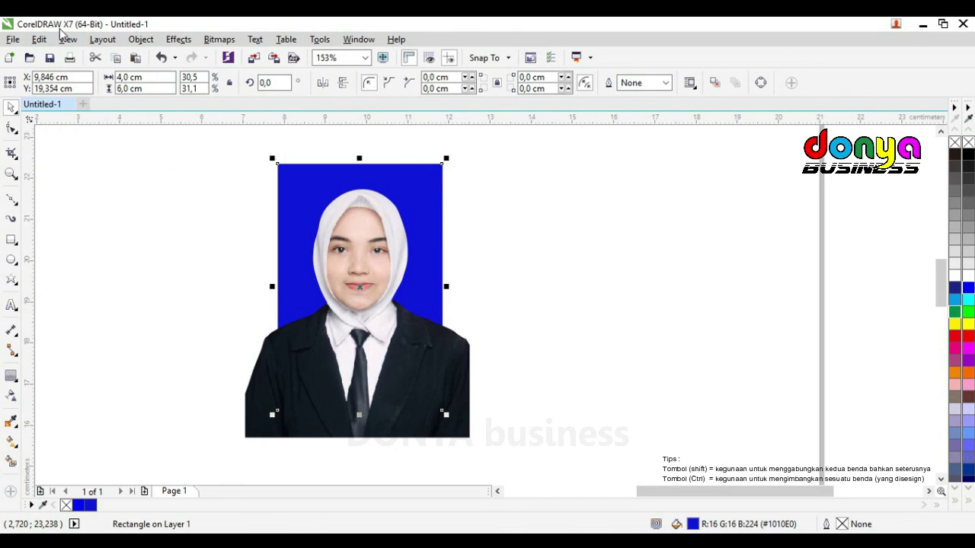
click(136, 61)
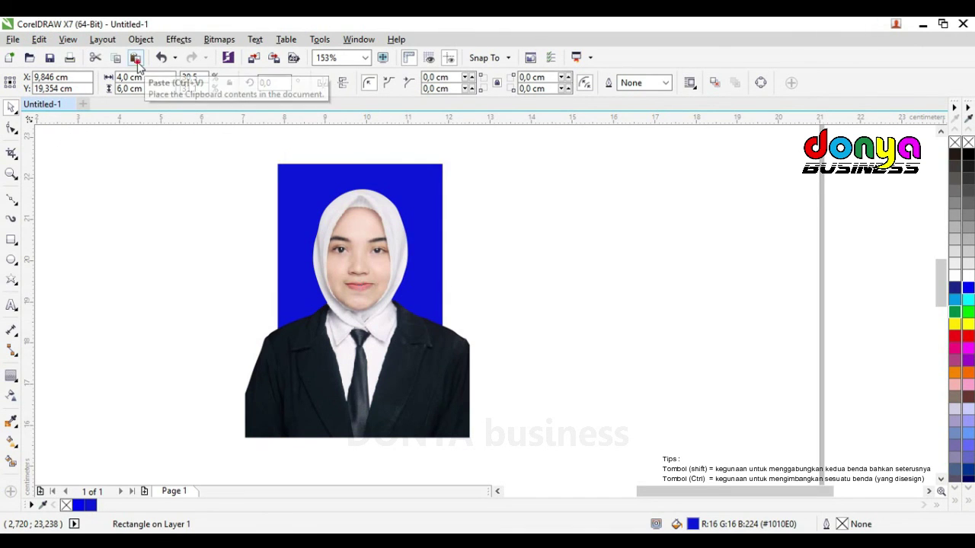
click(540, 196)
- Intersect the top blue rectangle with the portrait to create a version cropped to the 4 × 6 cm frame
click(382, 195)
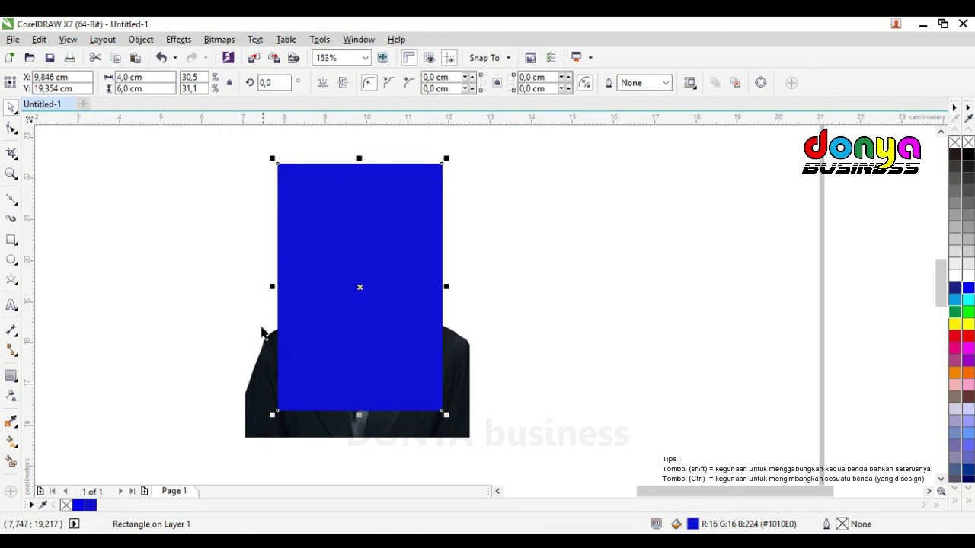
shift+click(249, 402)
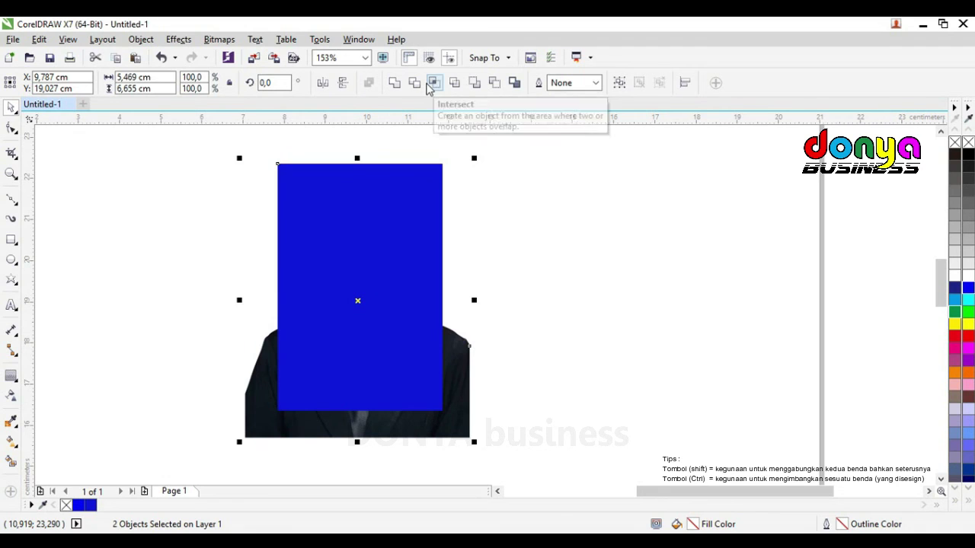
click(561, 225)
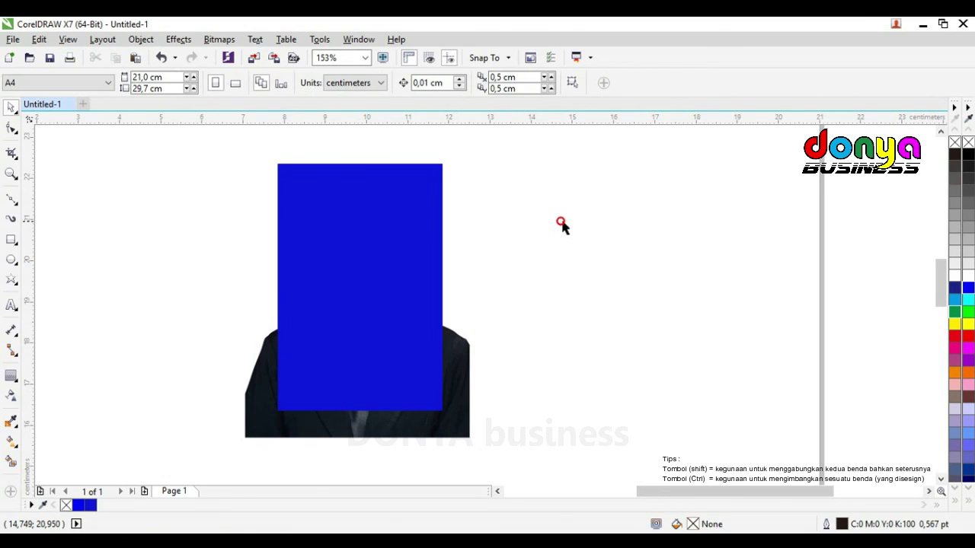
click(392, 222)
shift+click(463, 361)
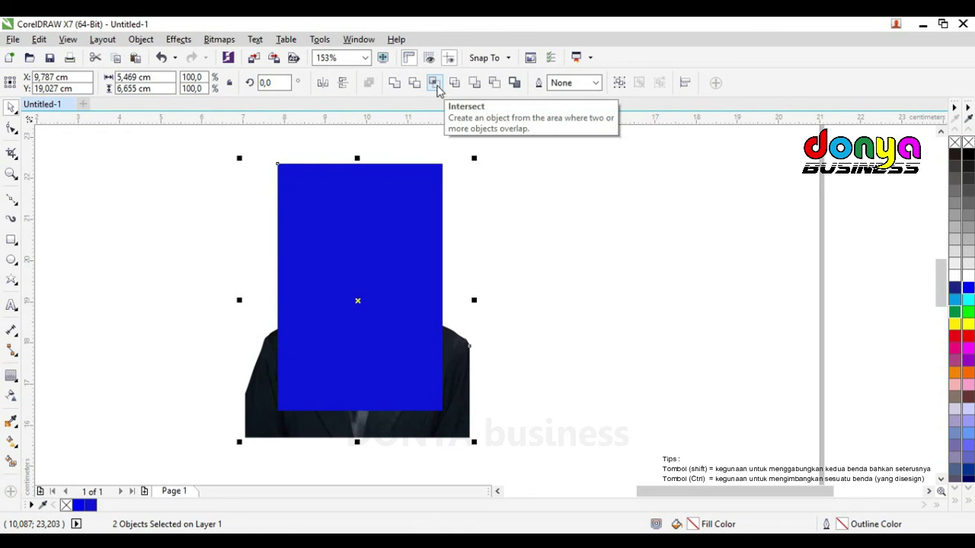
click(434, 83)
click(553, 262)
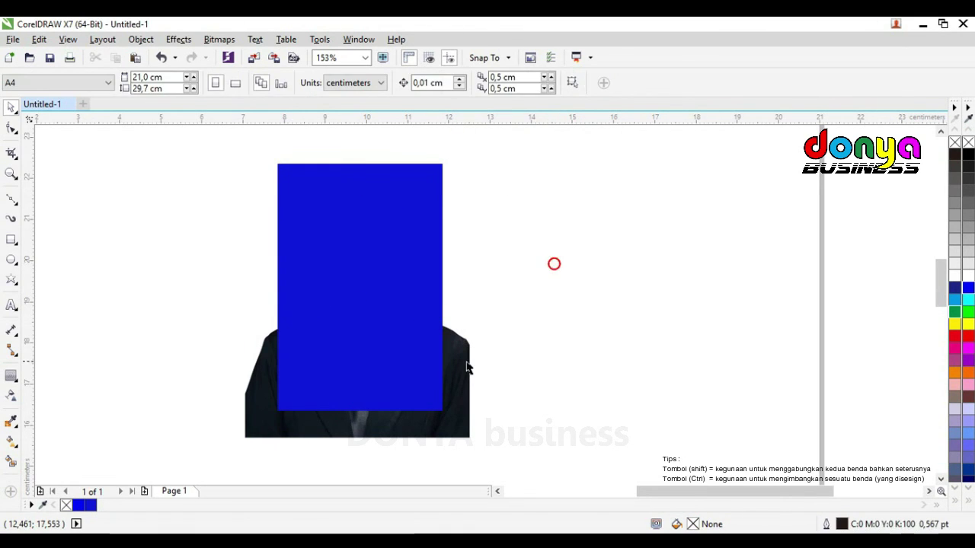
- Delete the original overhanging portrait and send the top blue rectangle to the back, behind the cropped portrait
click(465, 363)
key(Delete)
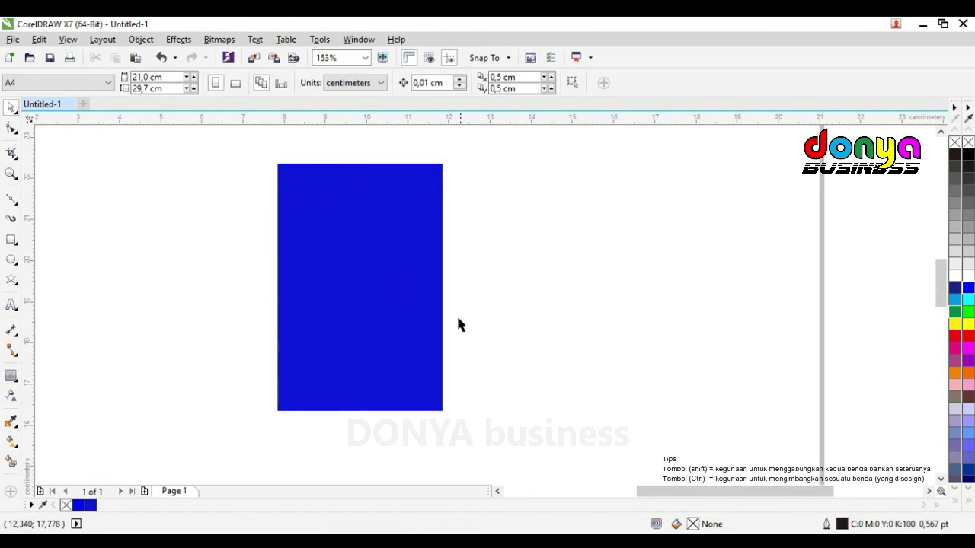
click(424, 200)
key(shift+Page_Down)
key(Escape)
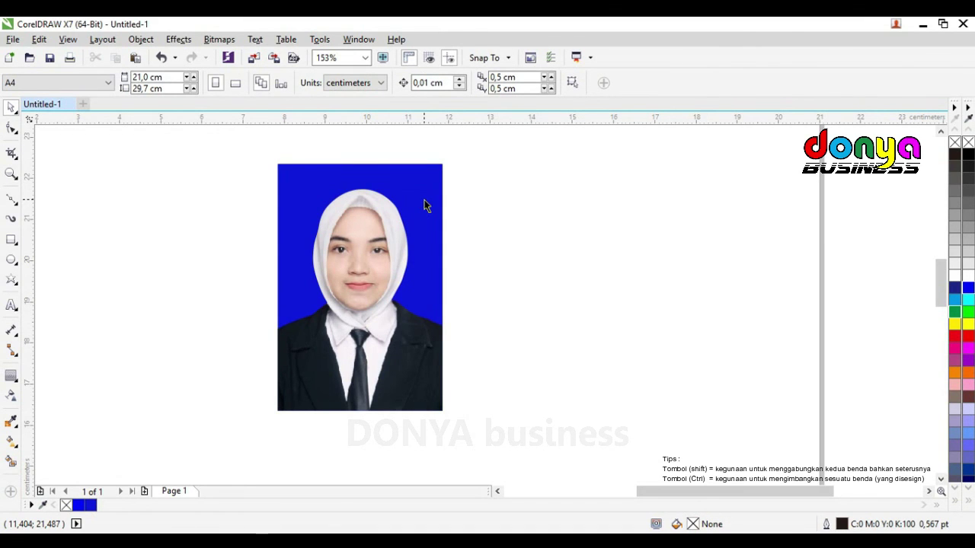
click(509, 203)
key(z)
drag(263, 155, 469, 431)
key(space)
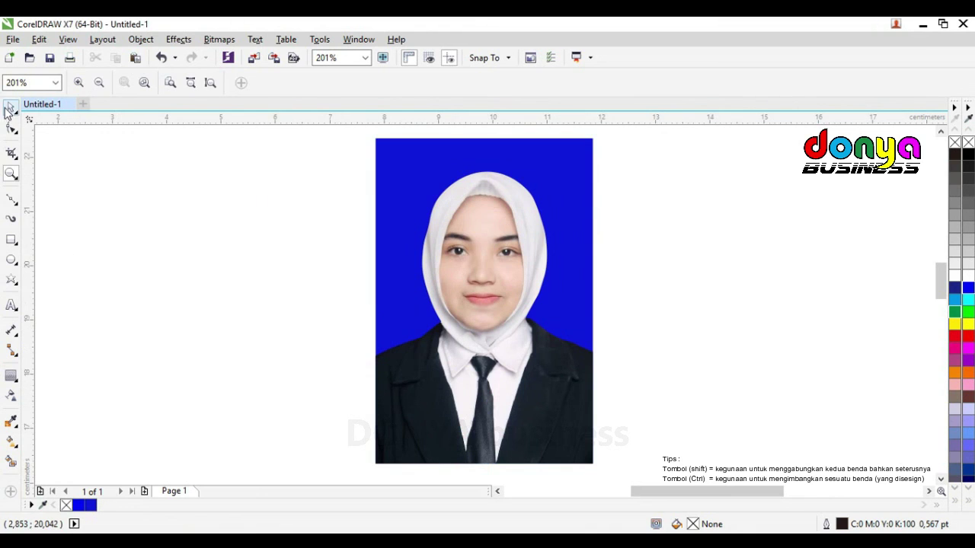